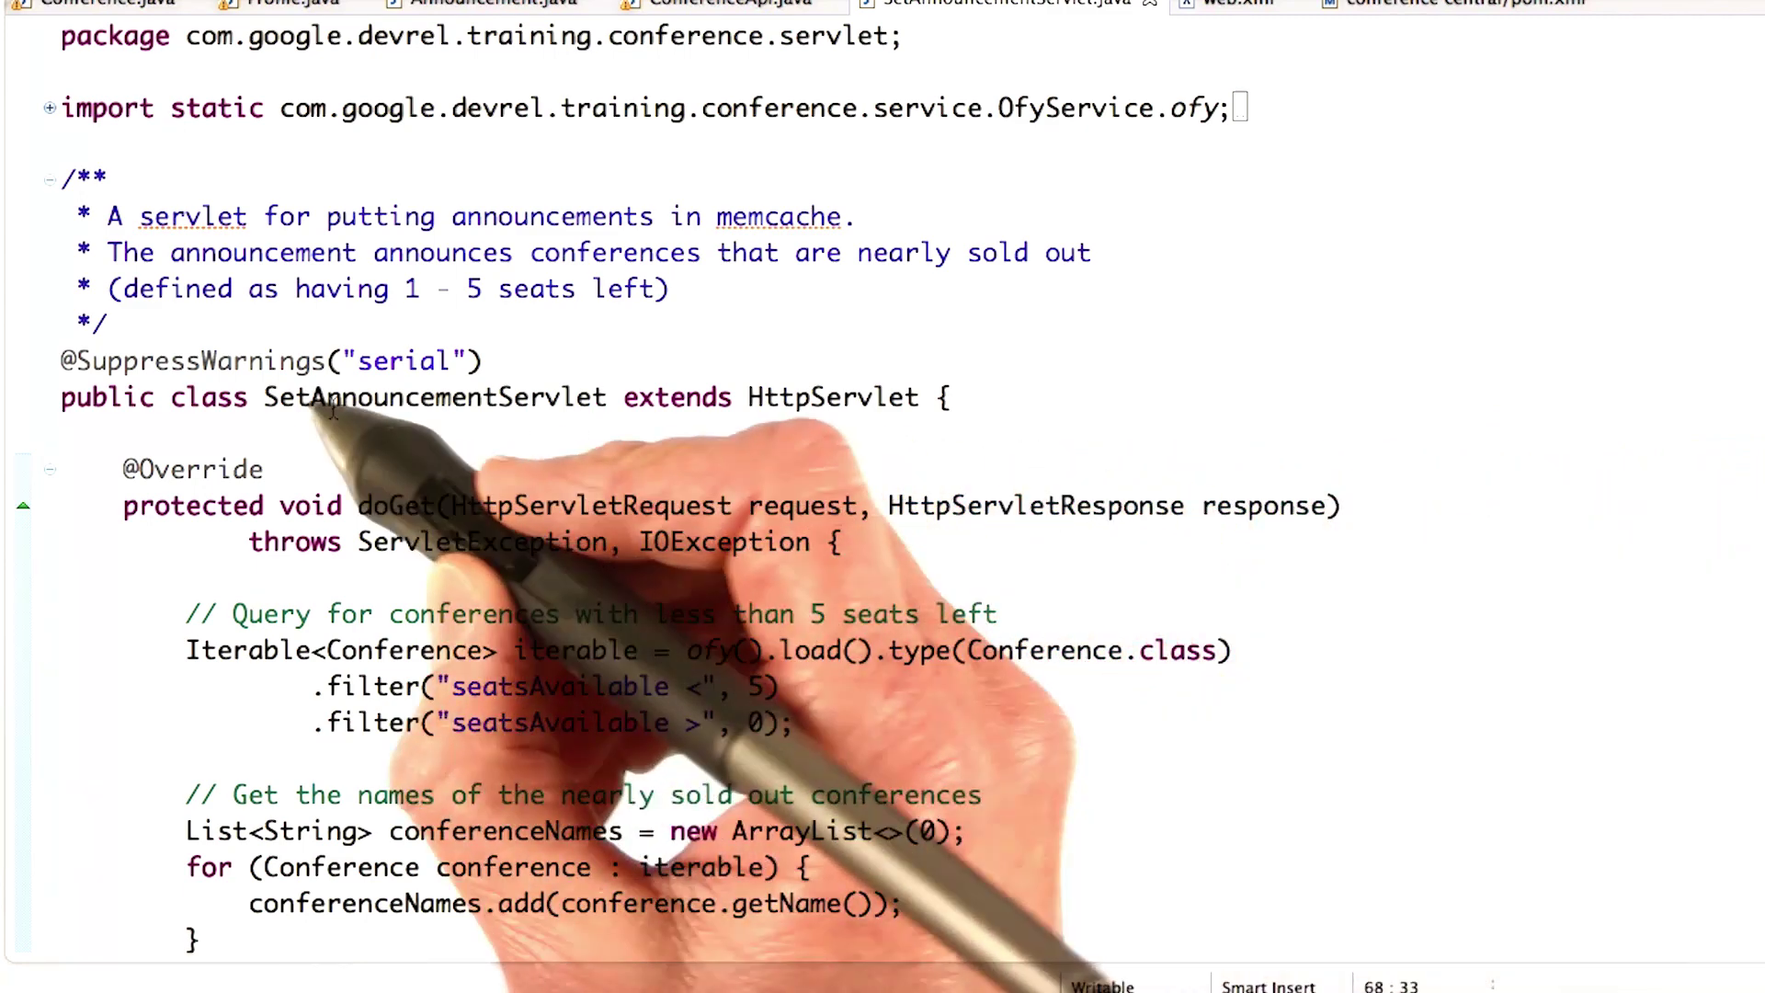
- Review the SetAnnouncementServlet class, which extends HttpServlet, and its doGet method
left_click_drag(264, 397, 608, 397)
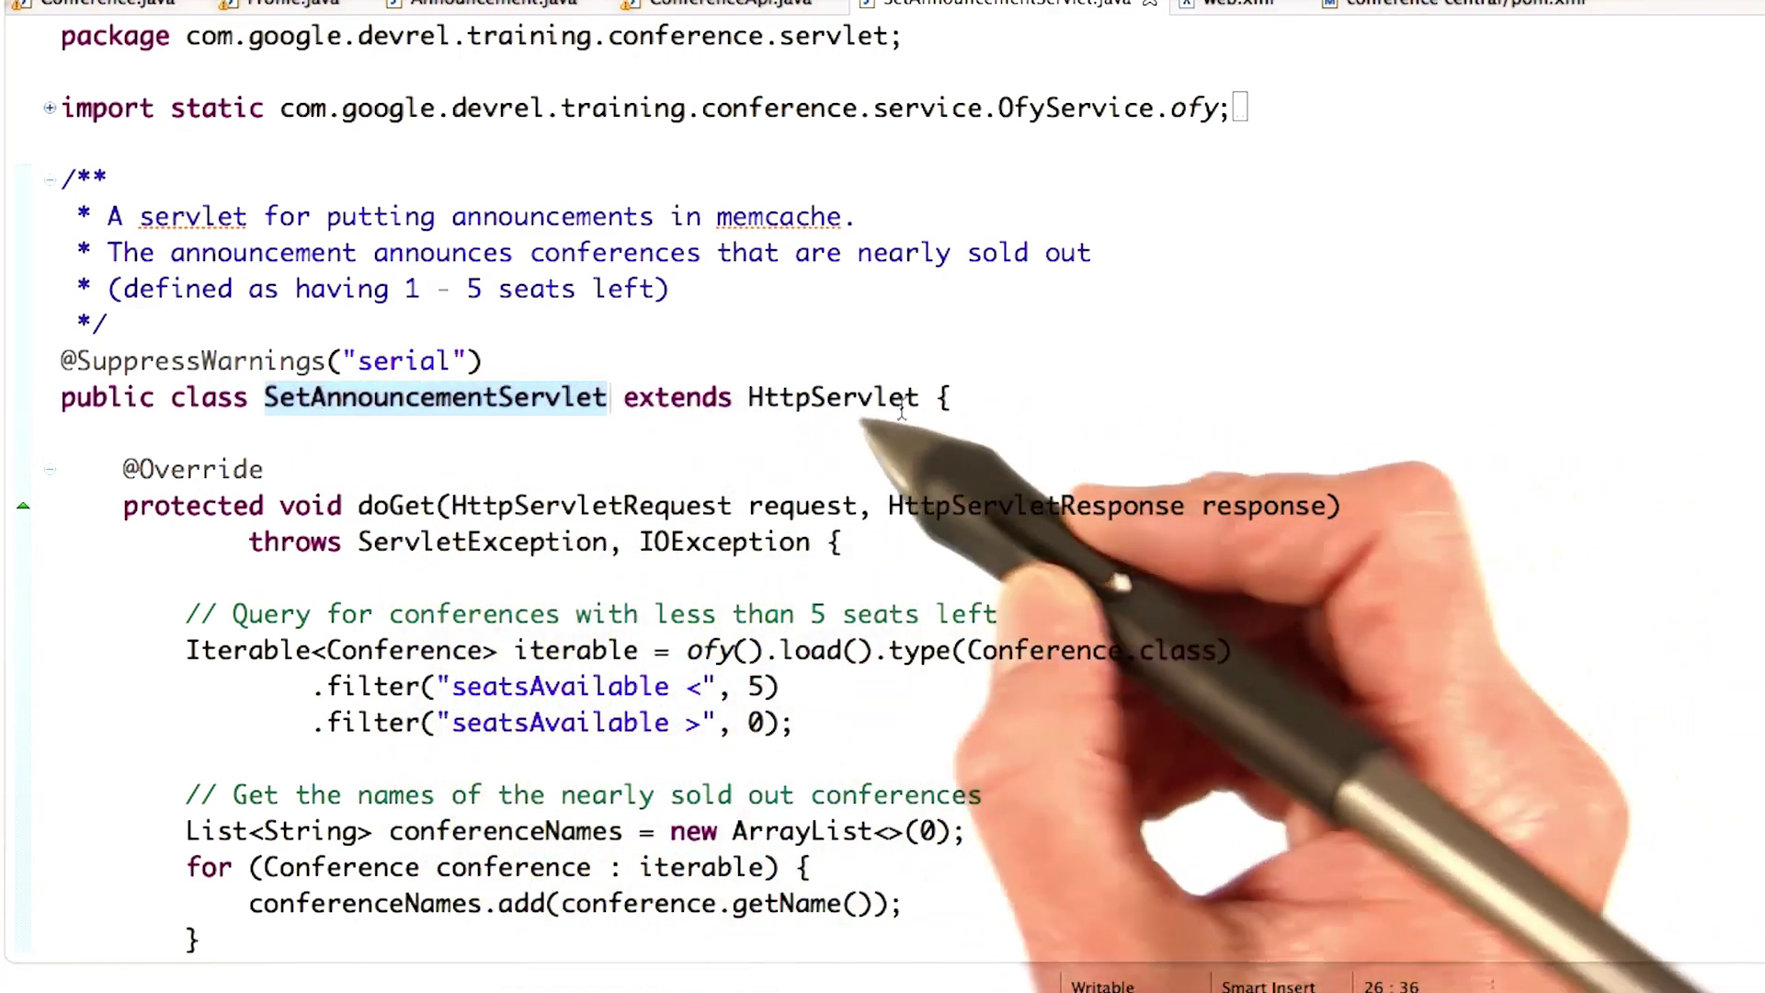
left_click_drag(748, 398, 918, 397)
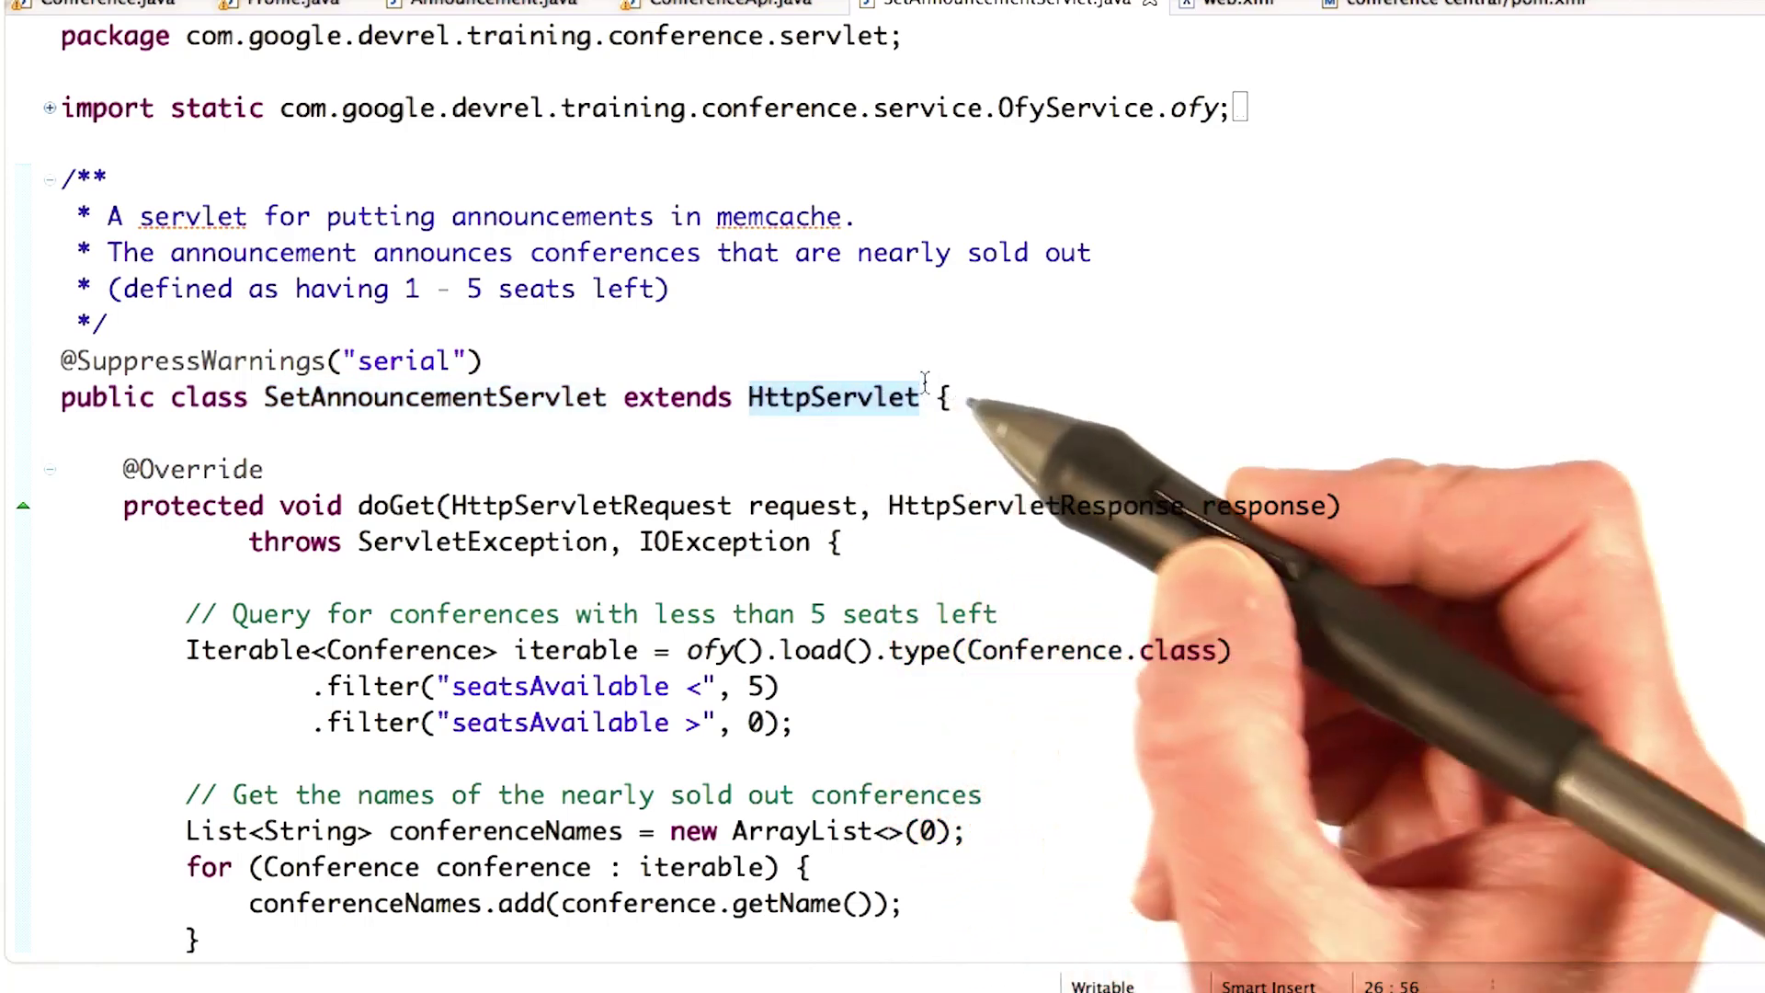
left_click(376, 506)
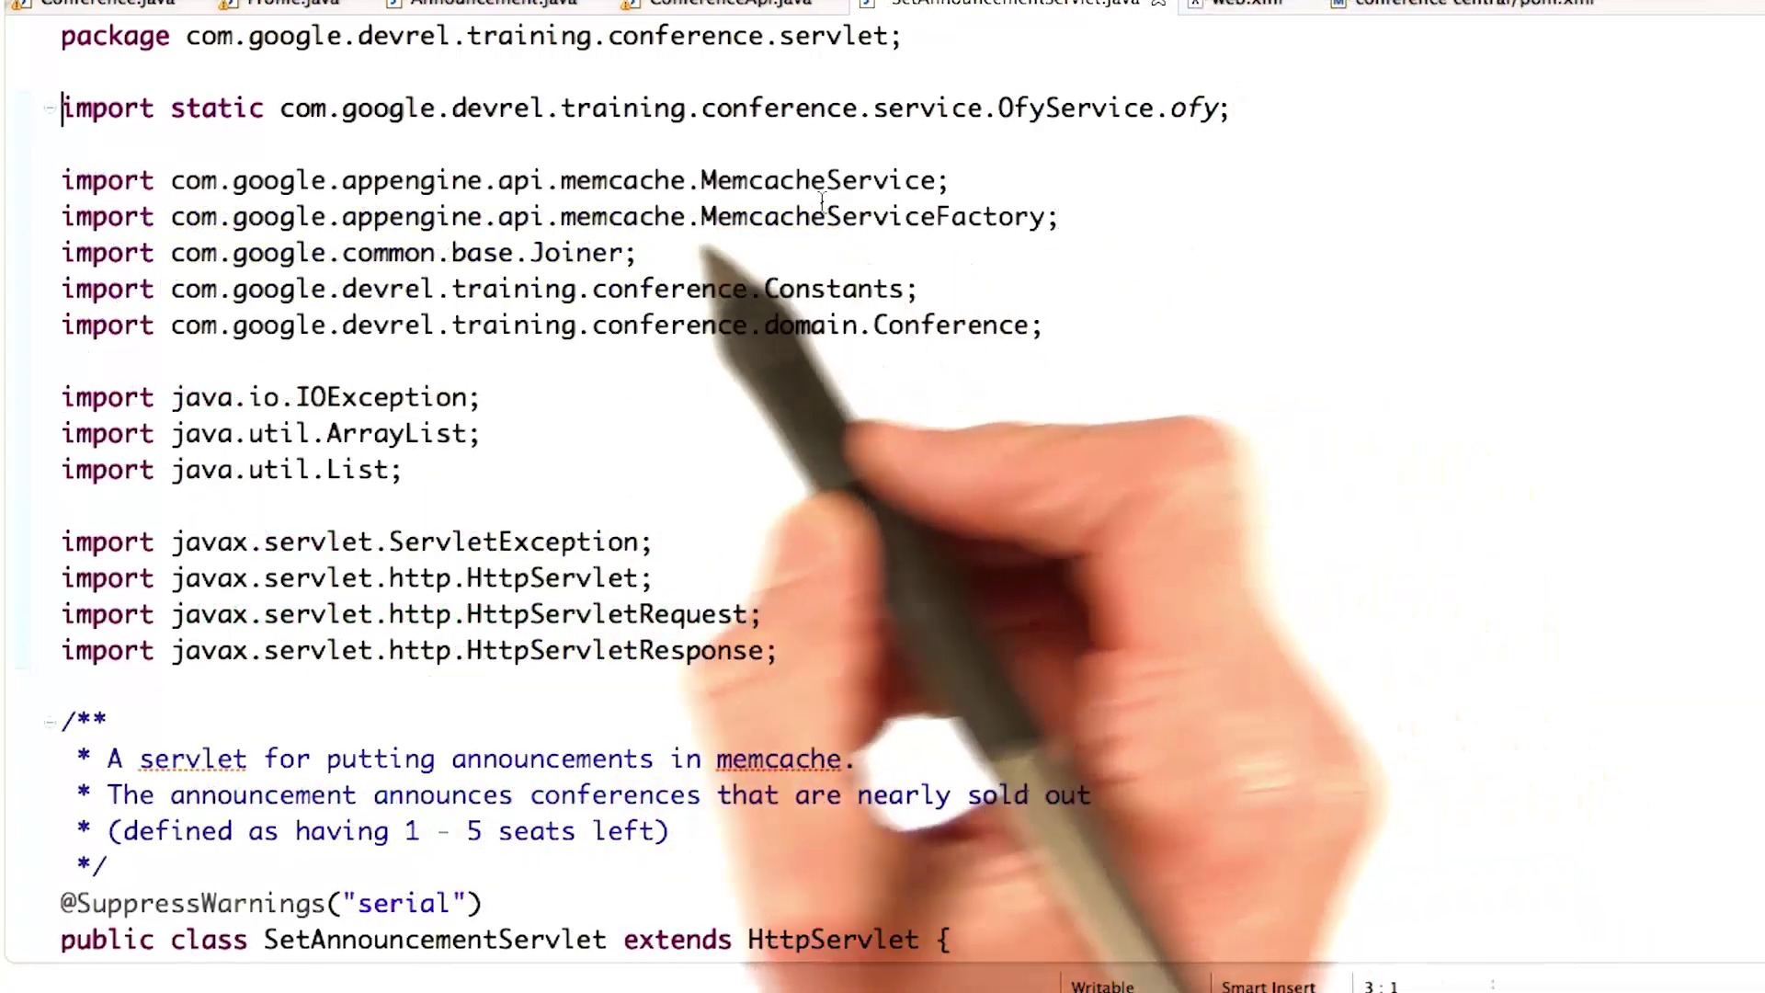
- Review the MemcacheService imports, the announcement storage line and the response status line
double_click(813, 179)
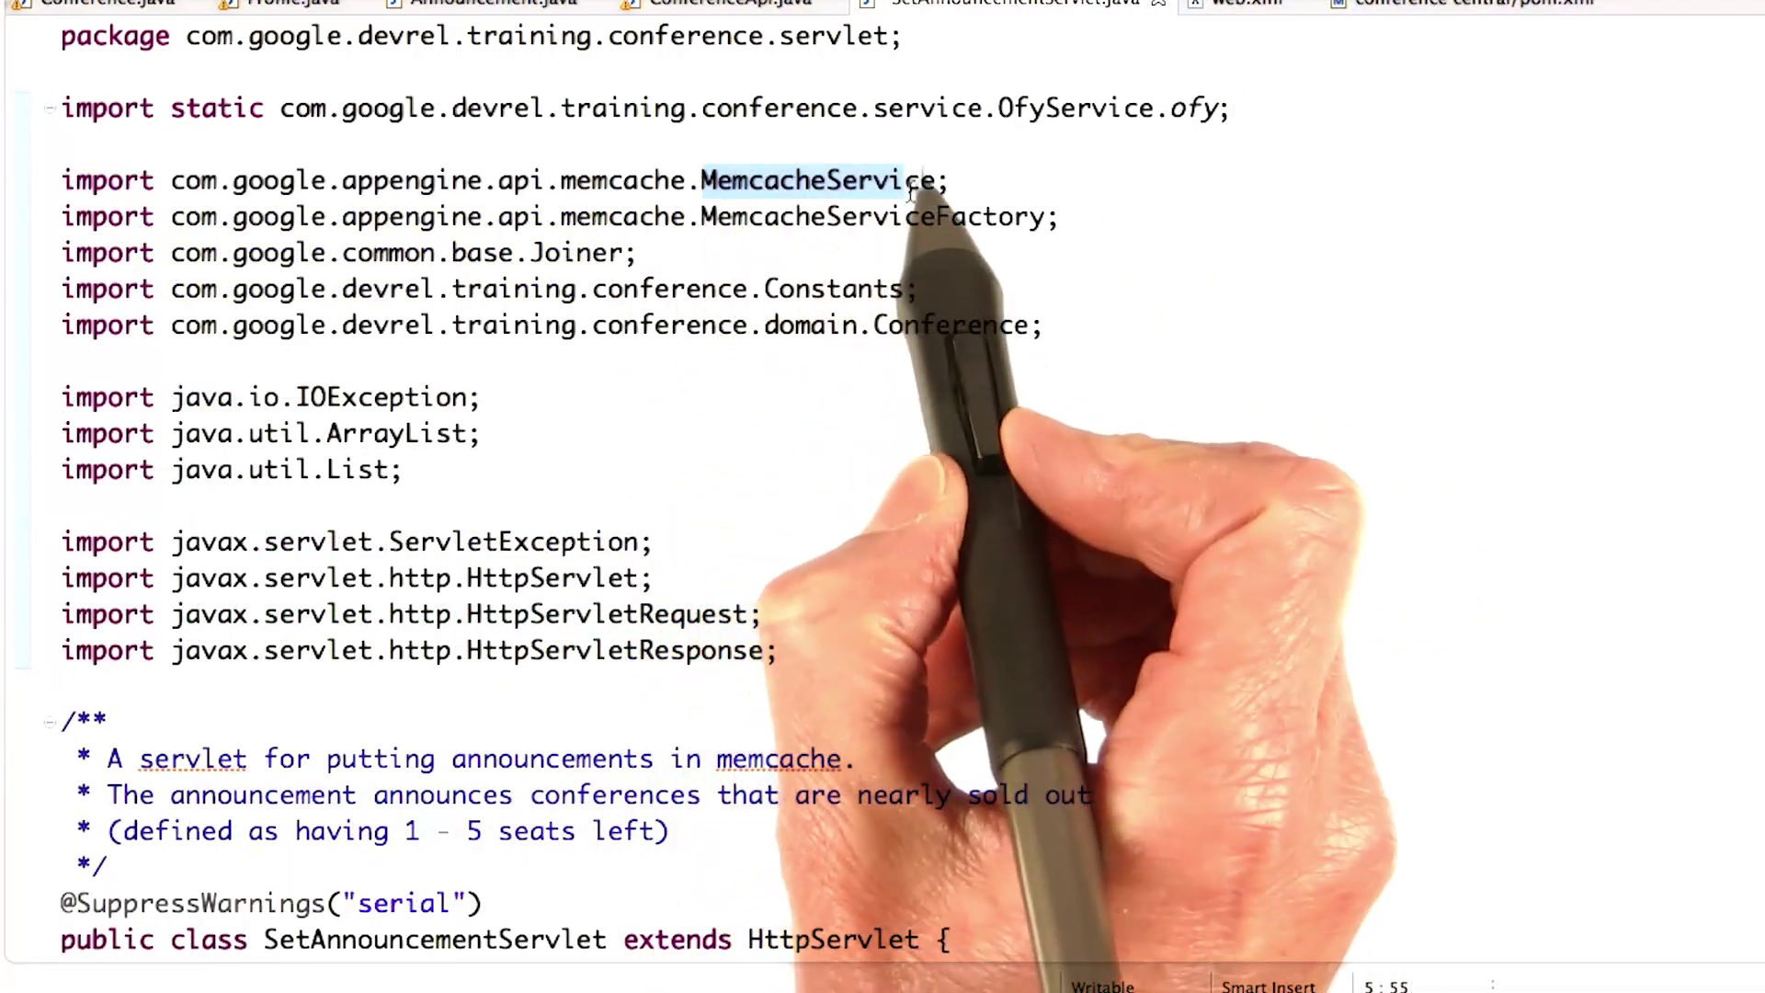
double_click(827, 217)
left_click_drag(828, 217, 1056, 241)
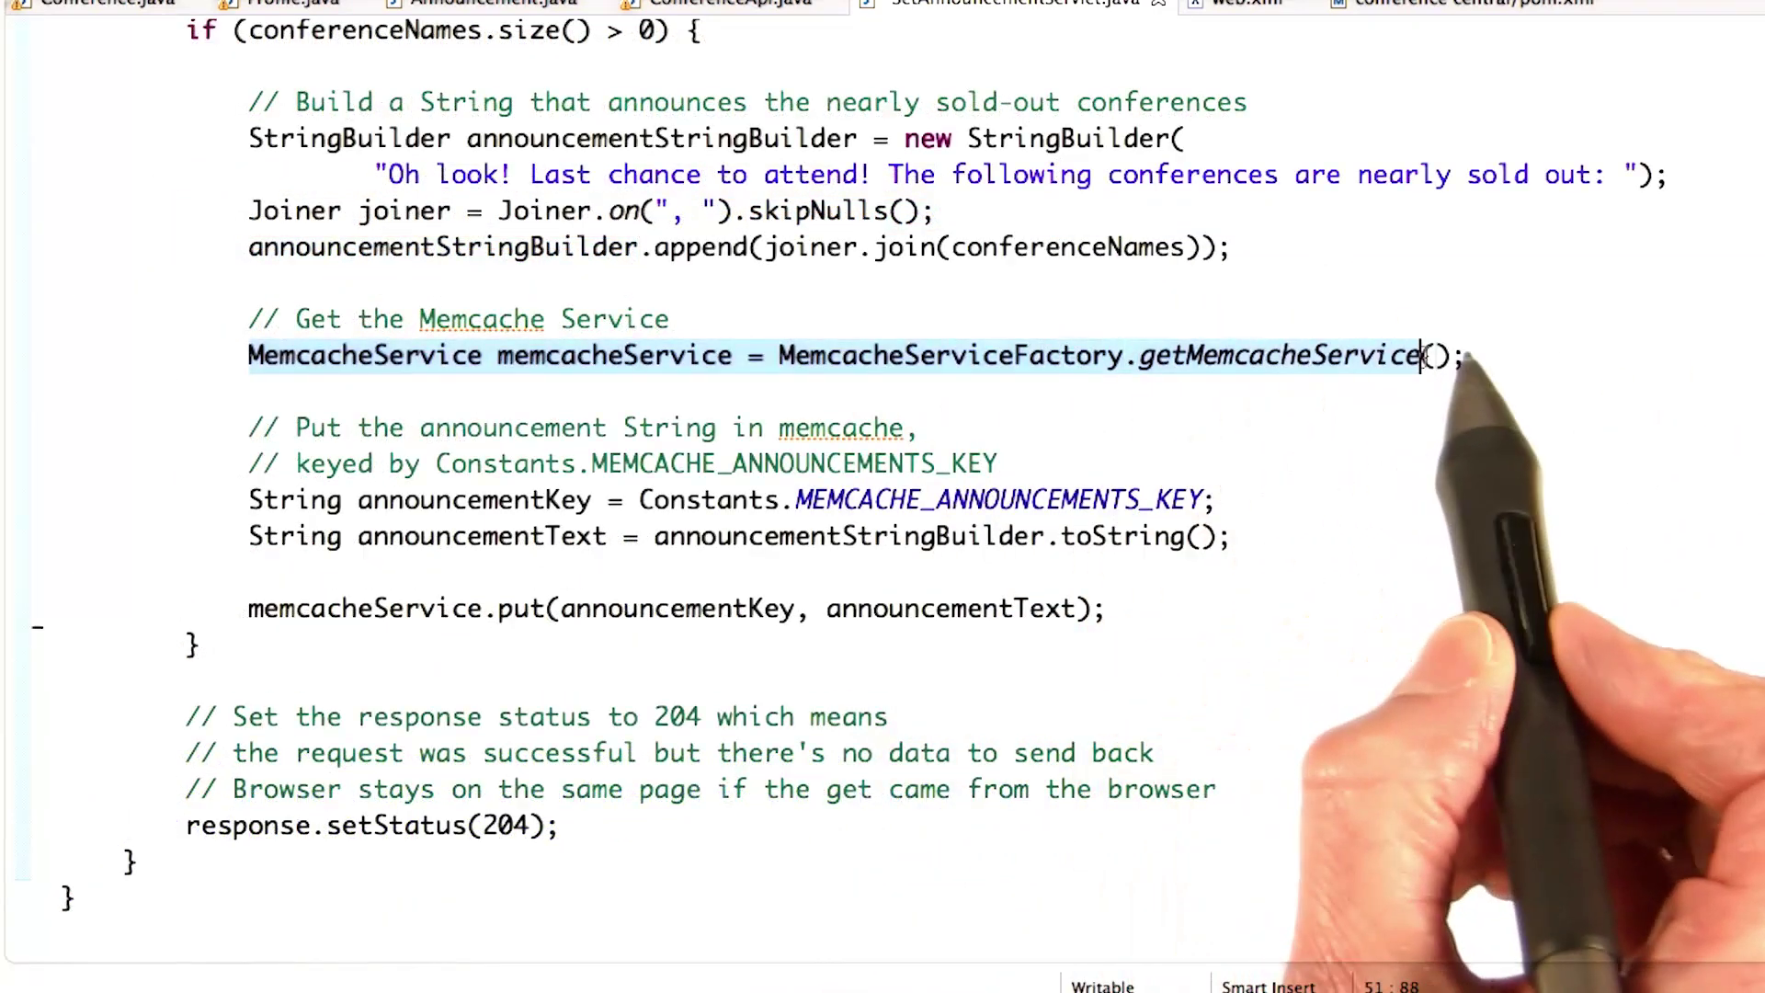
left_click(246, 608)
double_click(365, 609)
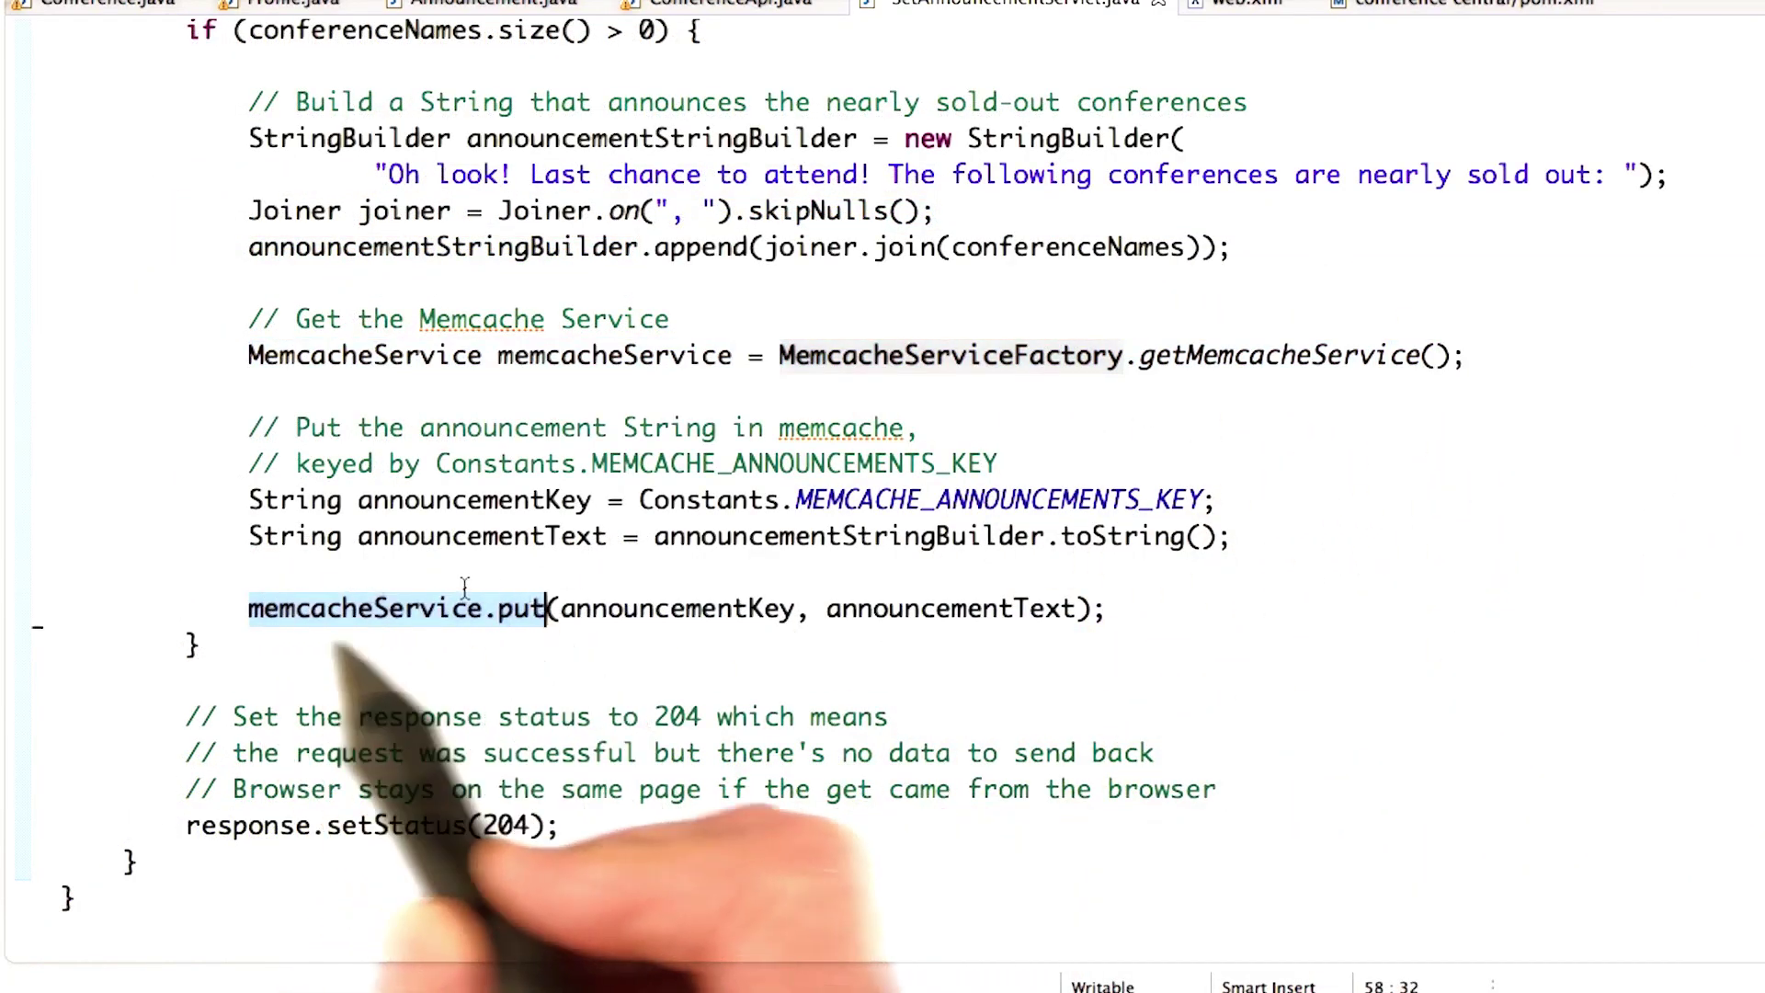
left_click(568, 824)
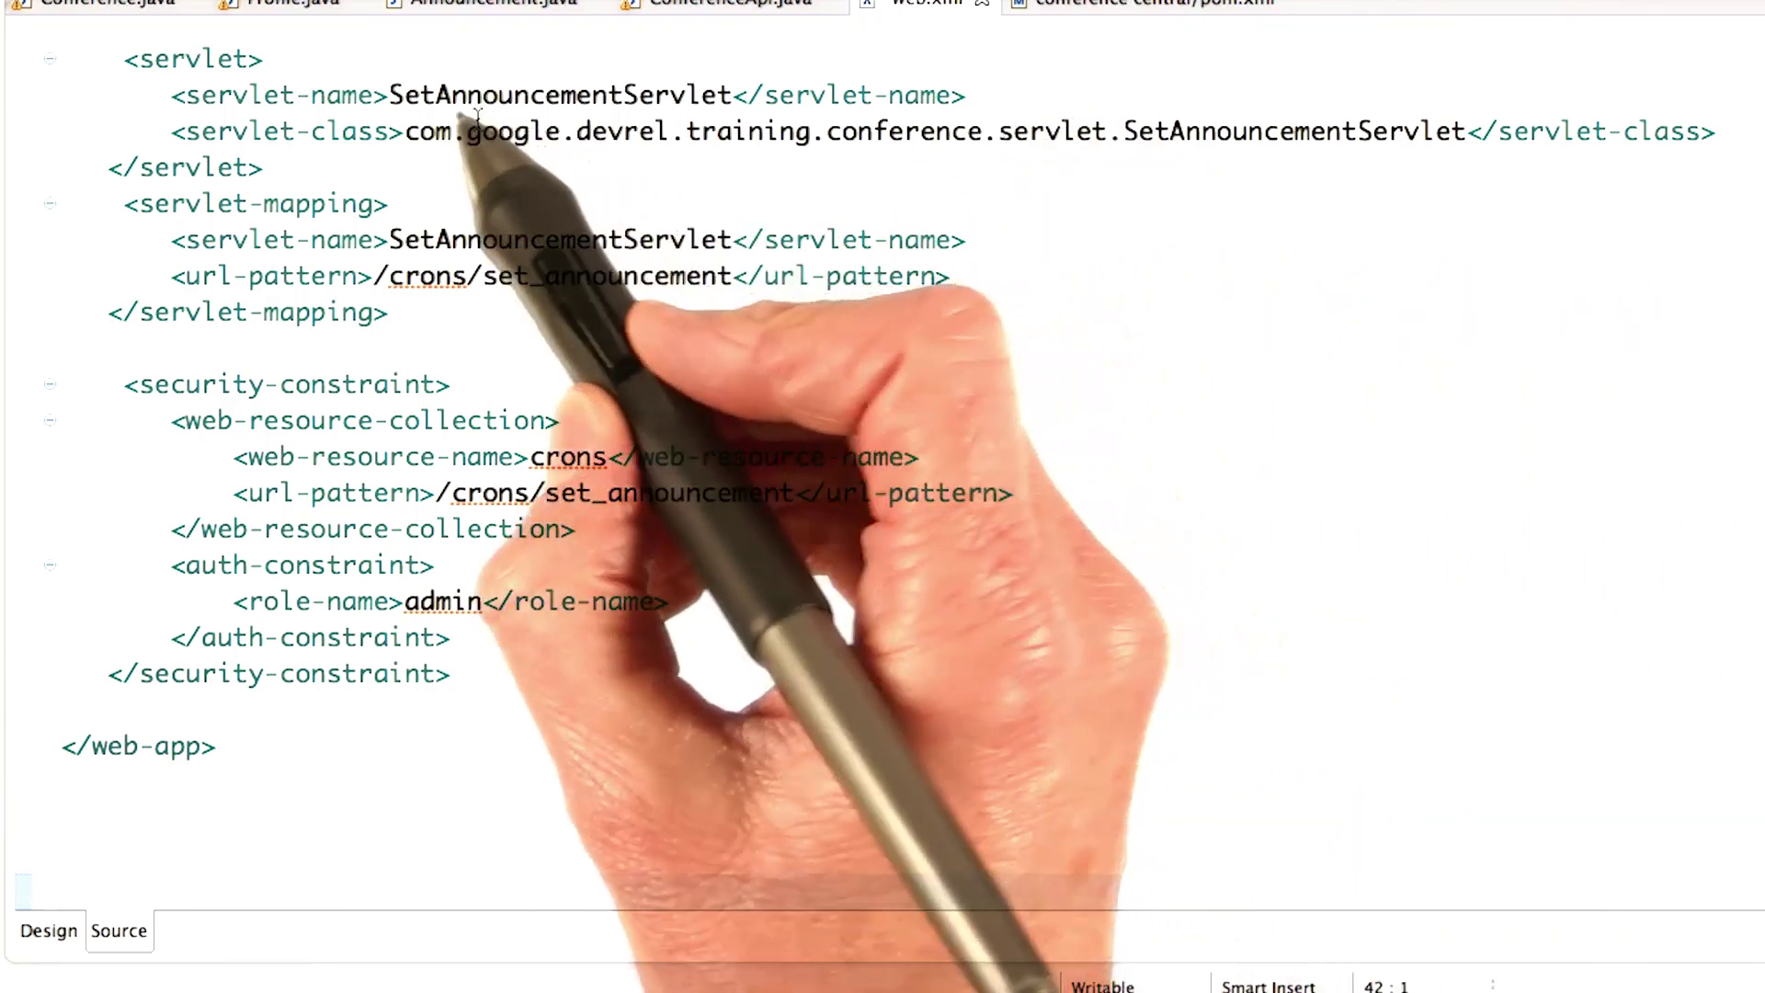
- In web.xml, check the SetAnnouncementServlet declaration, its class path and the /crons/set_announcement mapping
left_click_drag(391, 94, 735, 94)
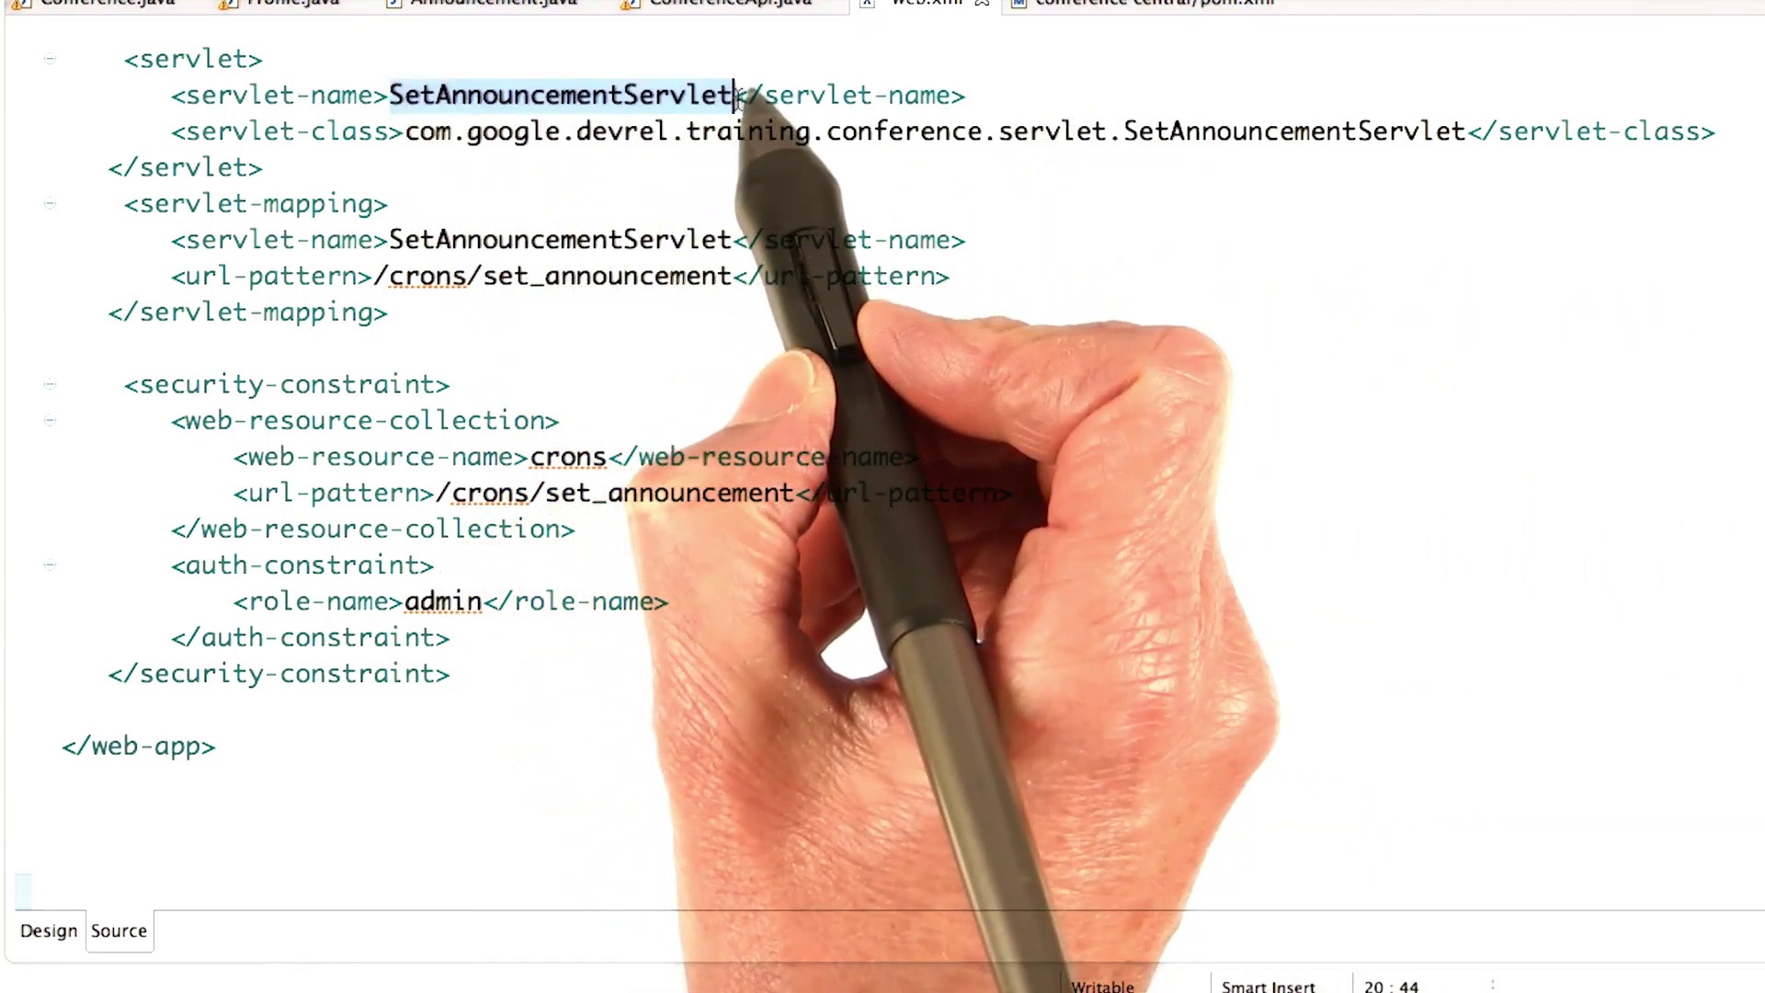
left_click_drag(706, 240, 691, 277)
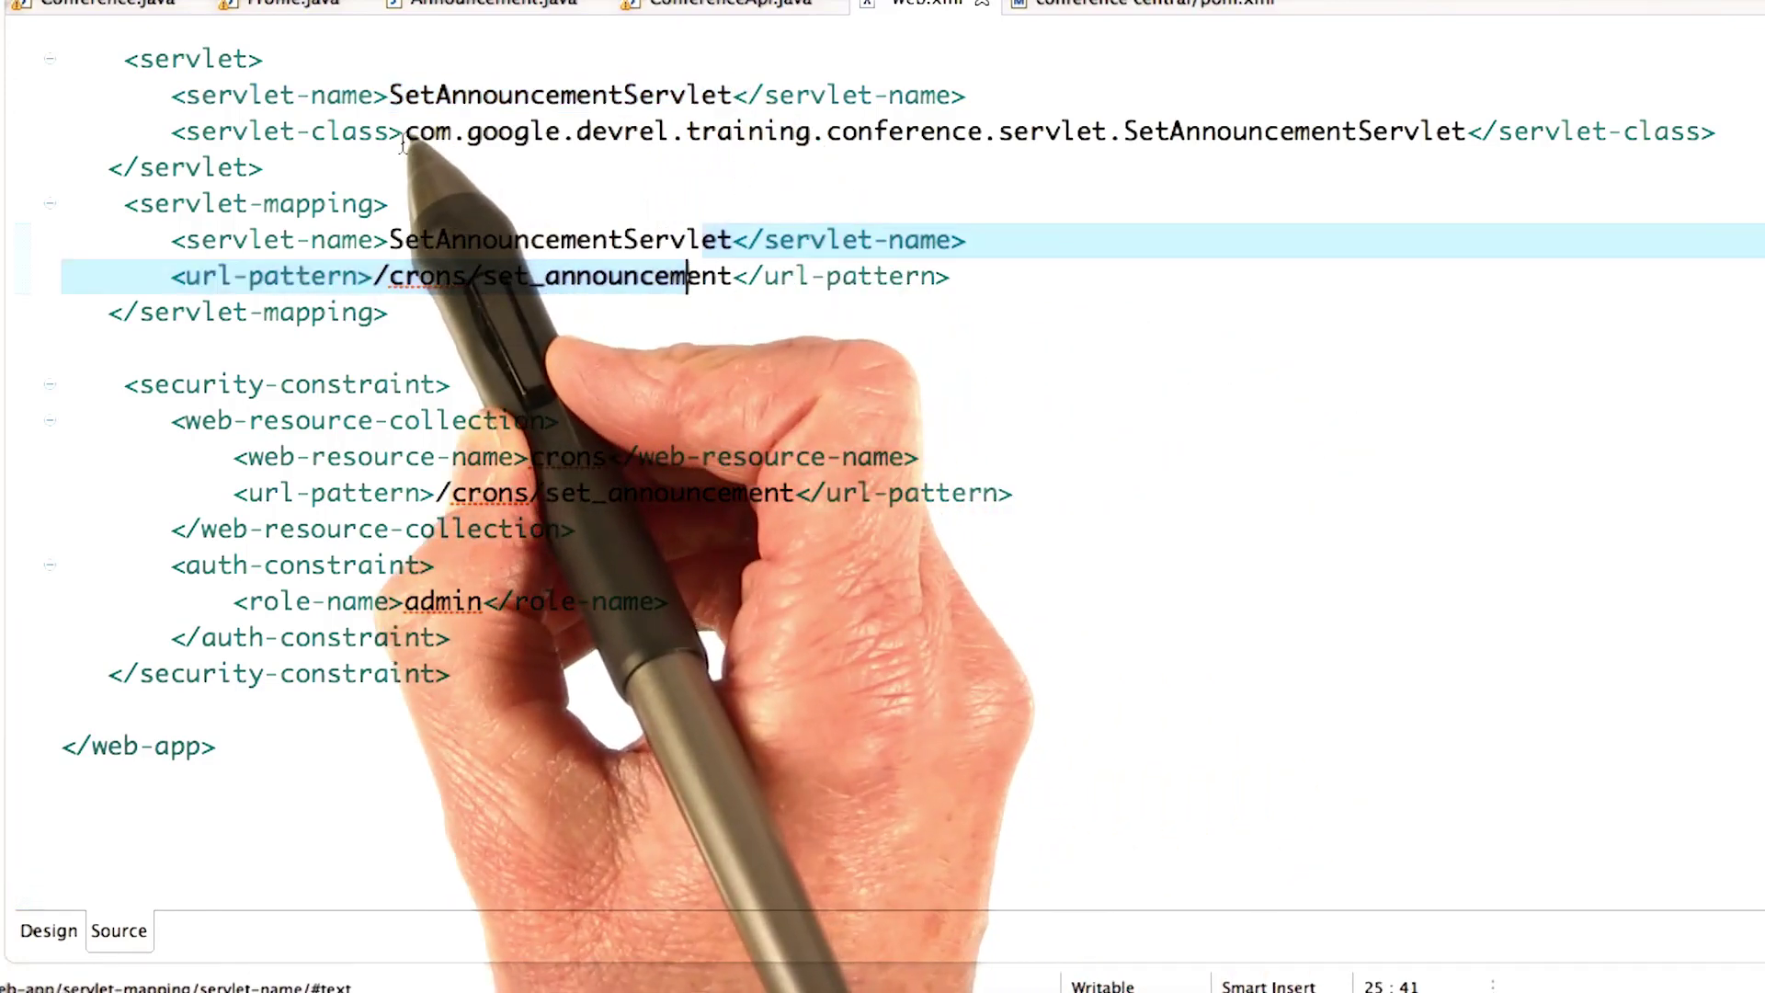
left_click_drag(406, 131, 1475, 131)
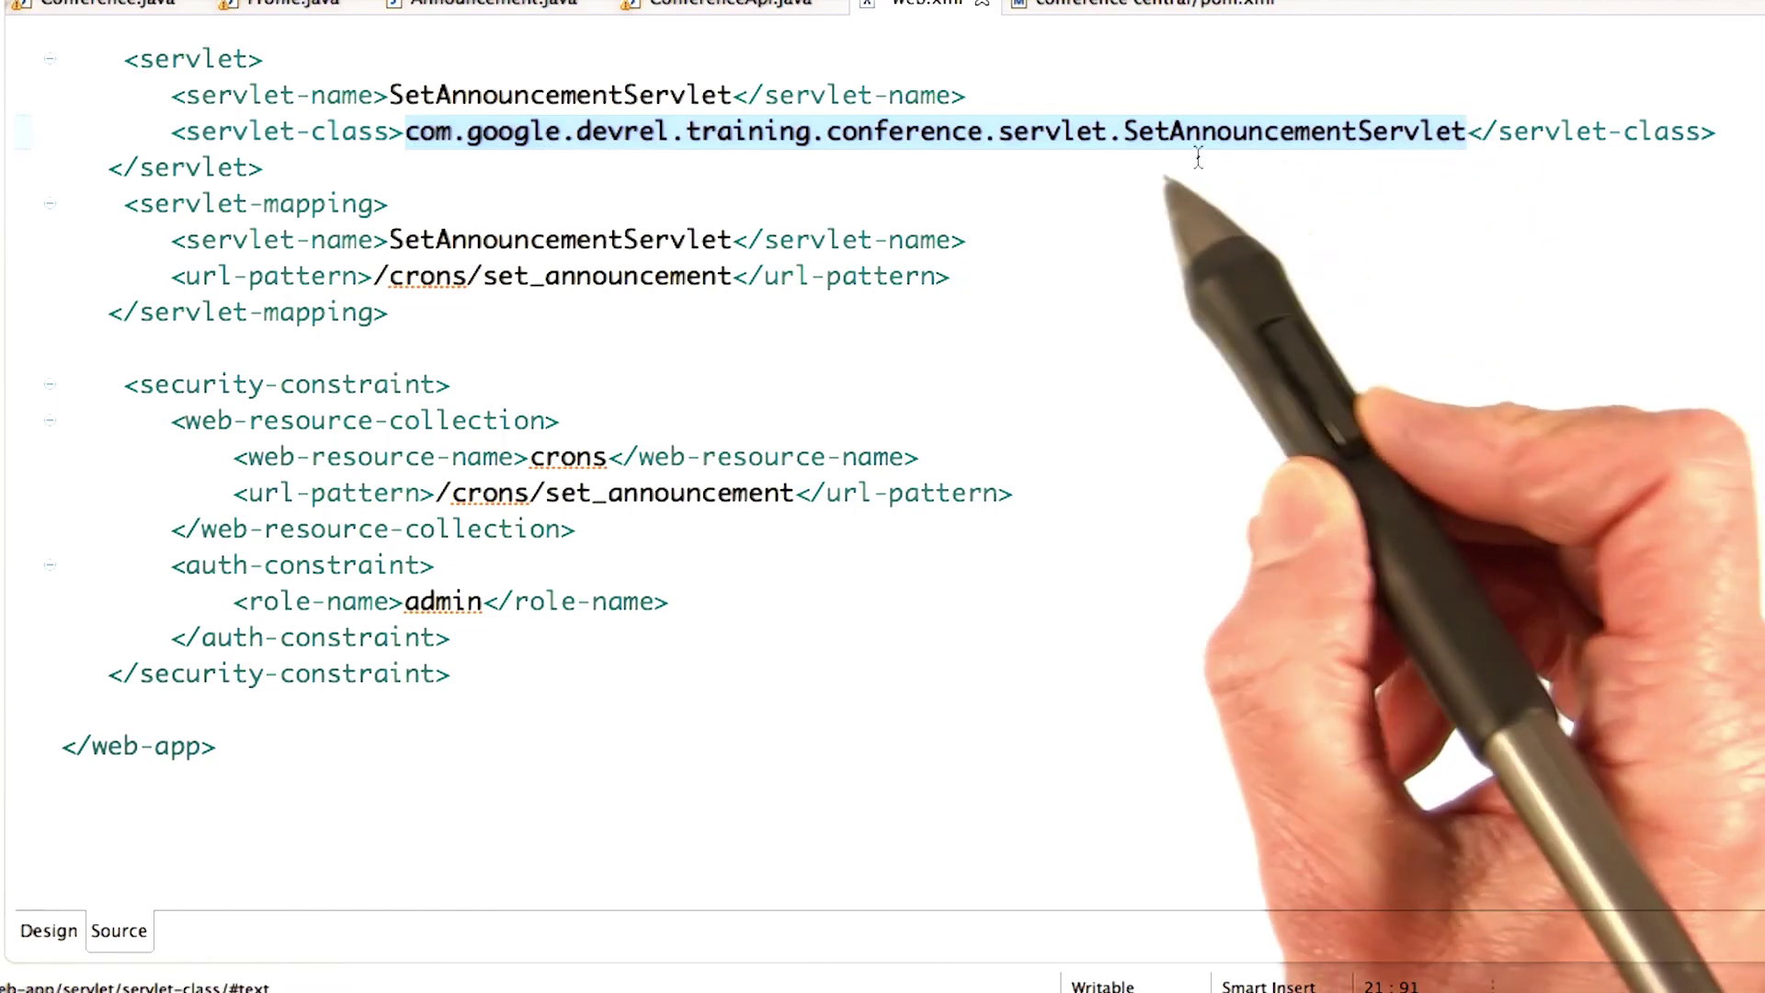
left_click(371, 276)
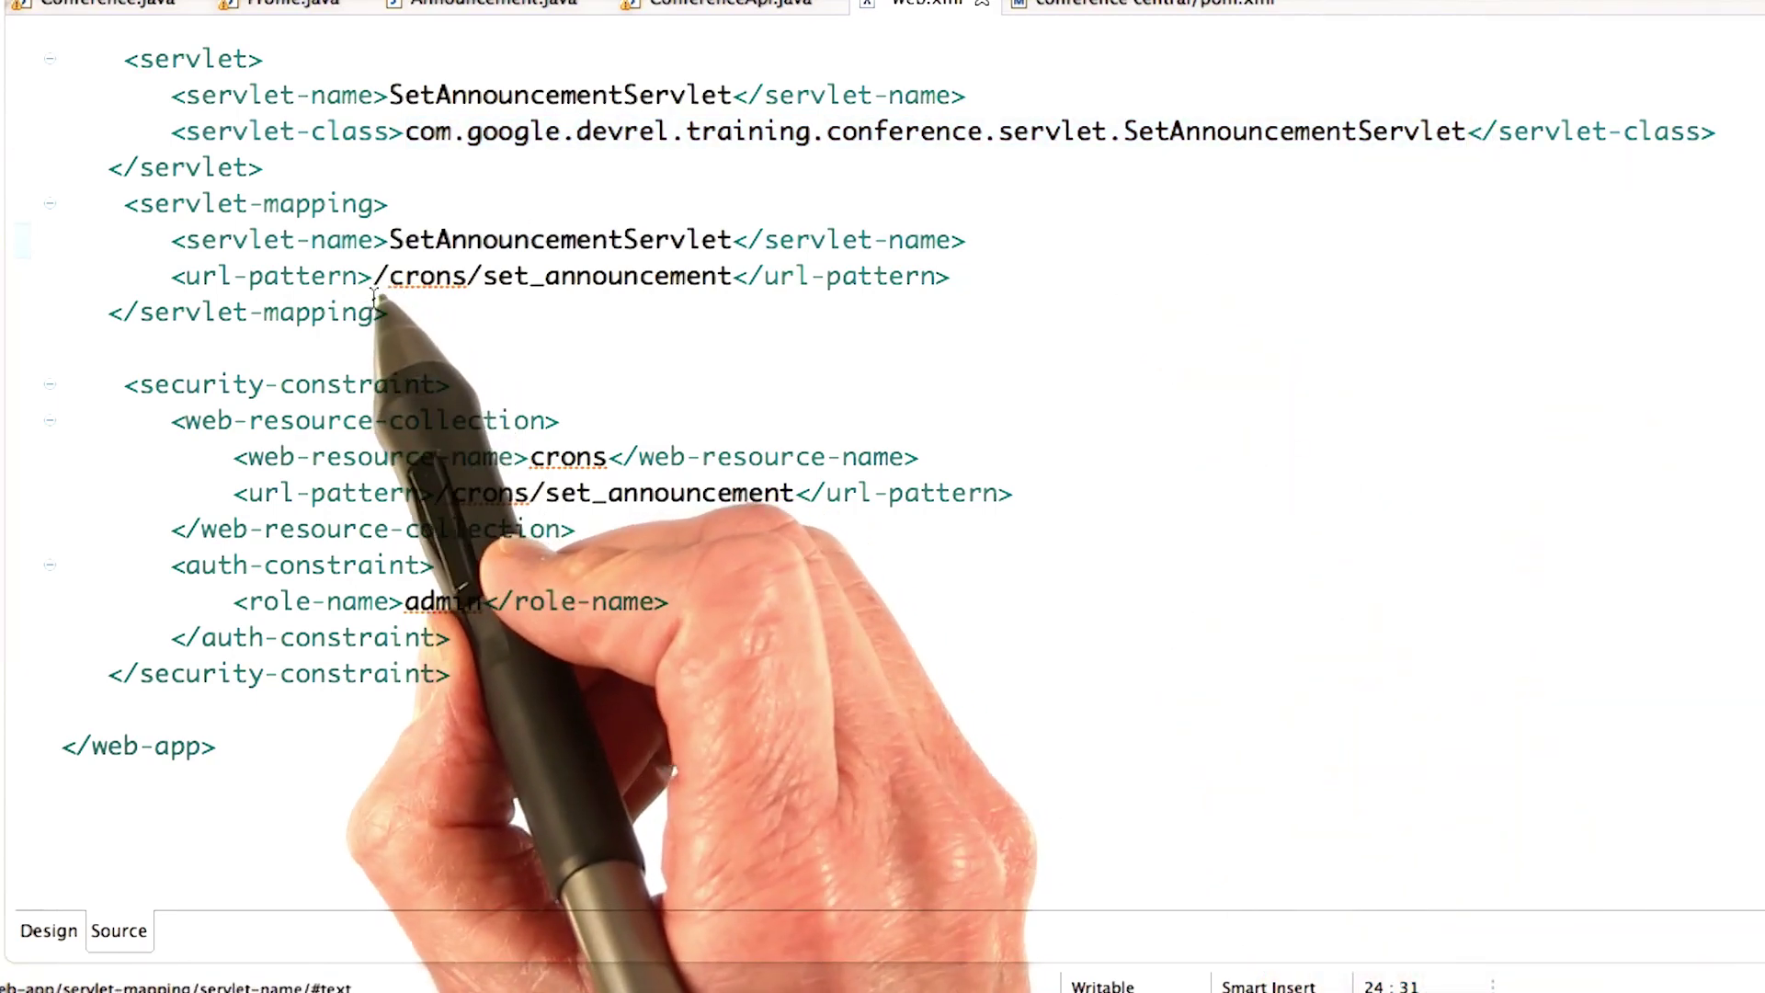
left_click_drag(390, 276, 392, 311)
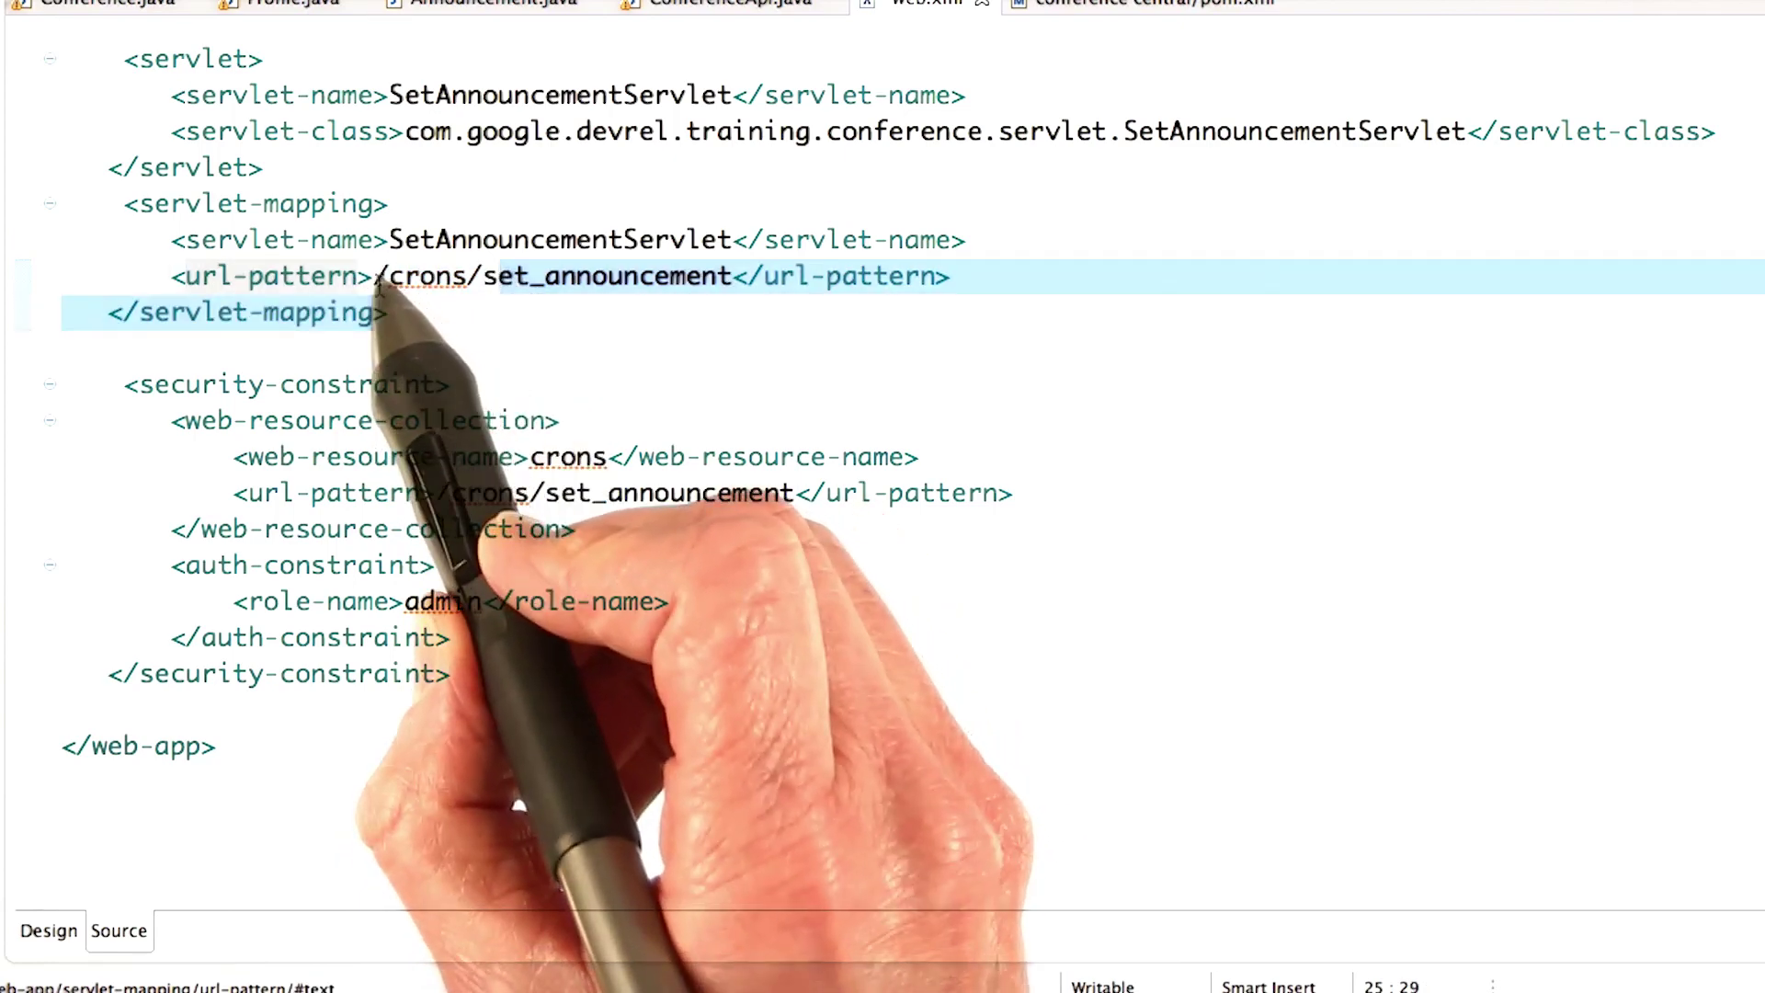
left_click(372, 276)
left_click_drag(373, 276, 735, 277)
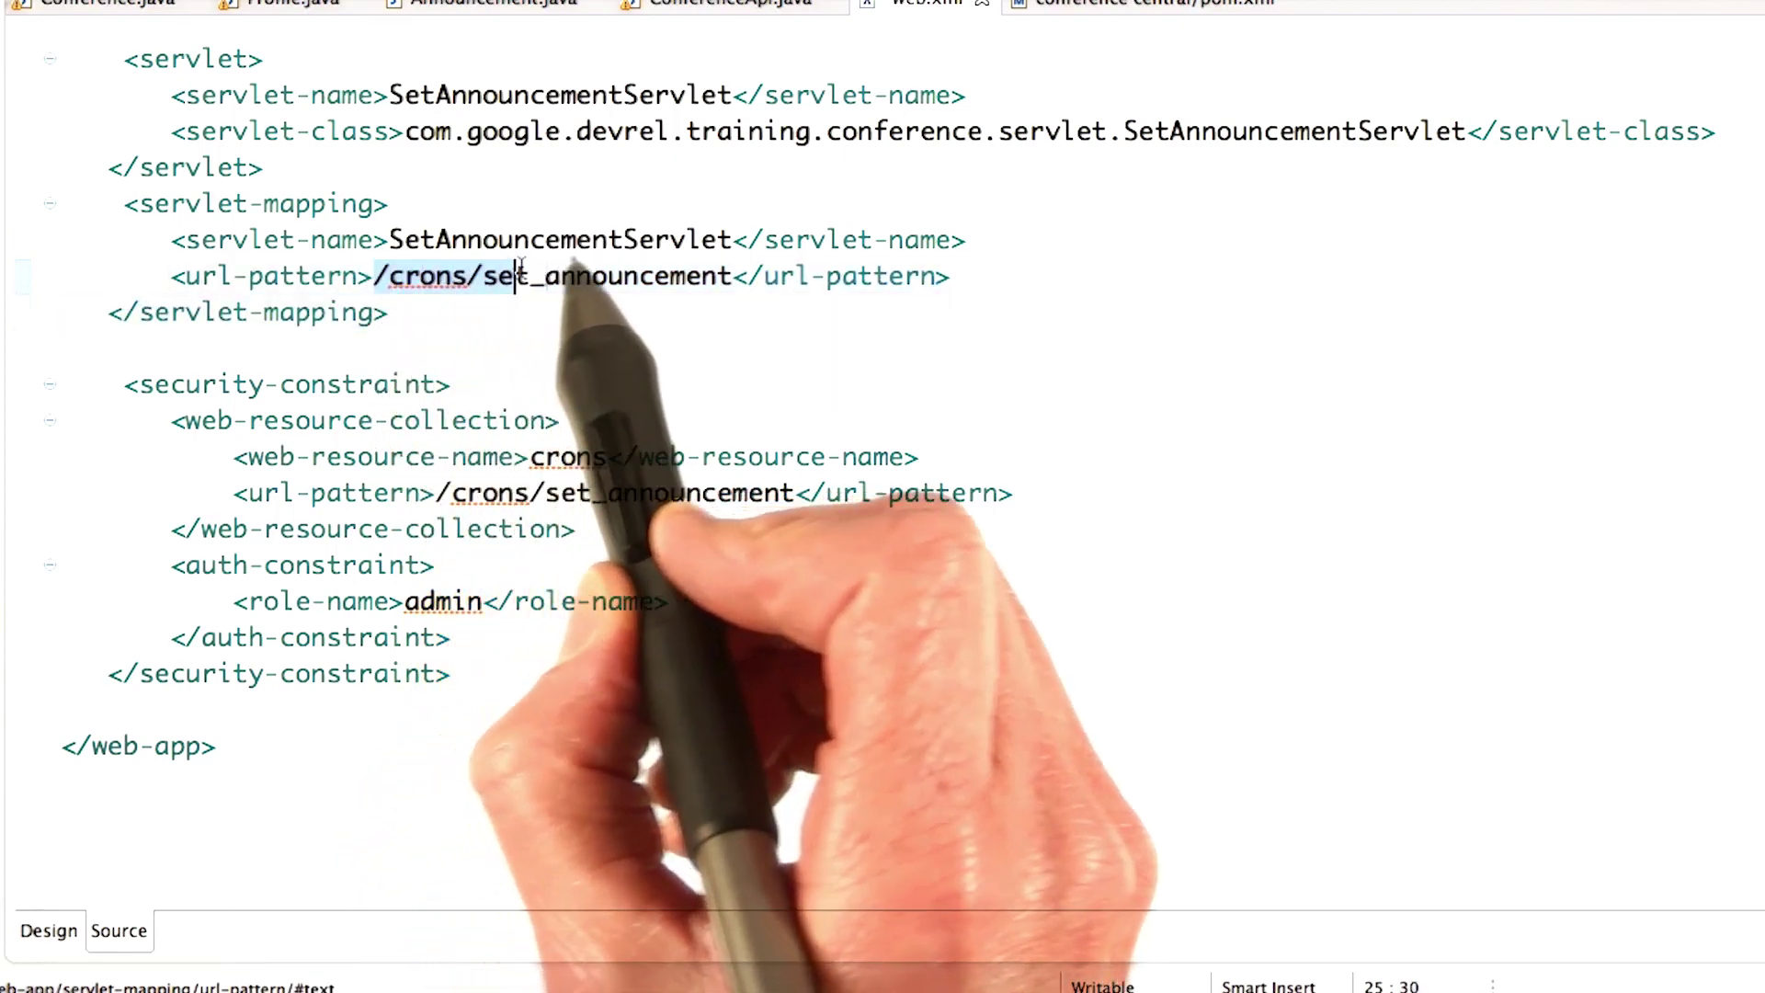
- Find the security-constraint block and its crons web resource name
left_click(1076, 390)
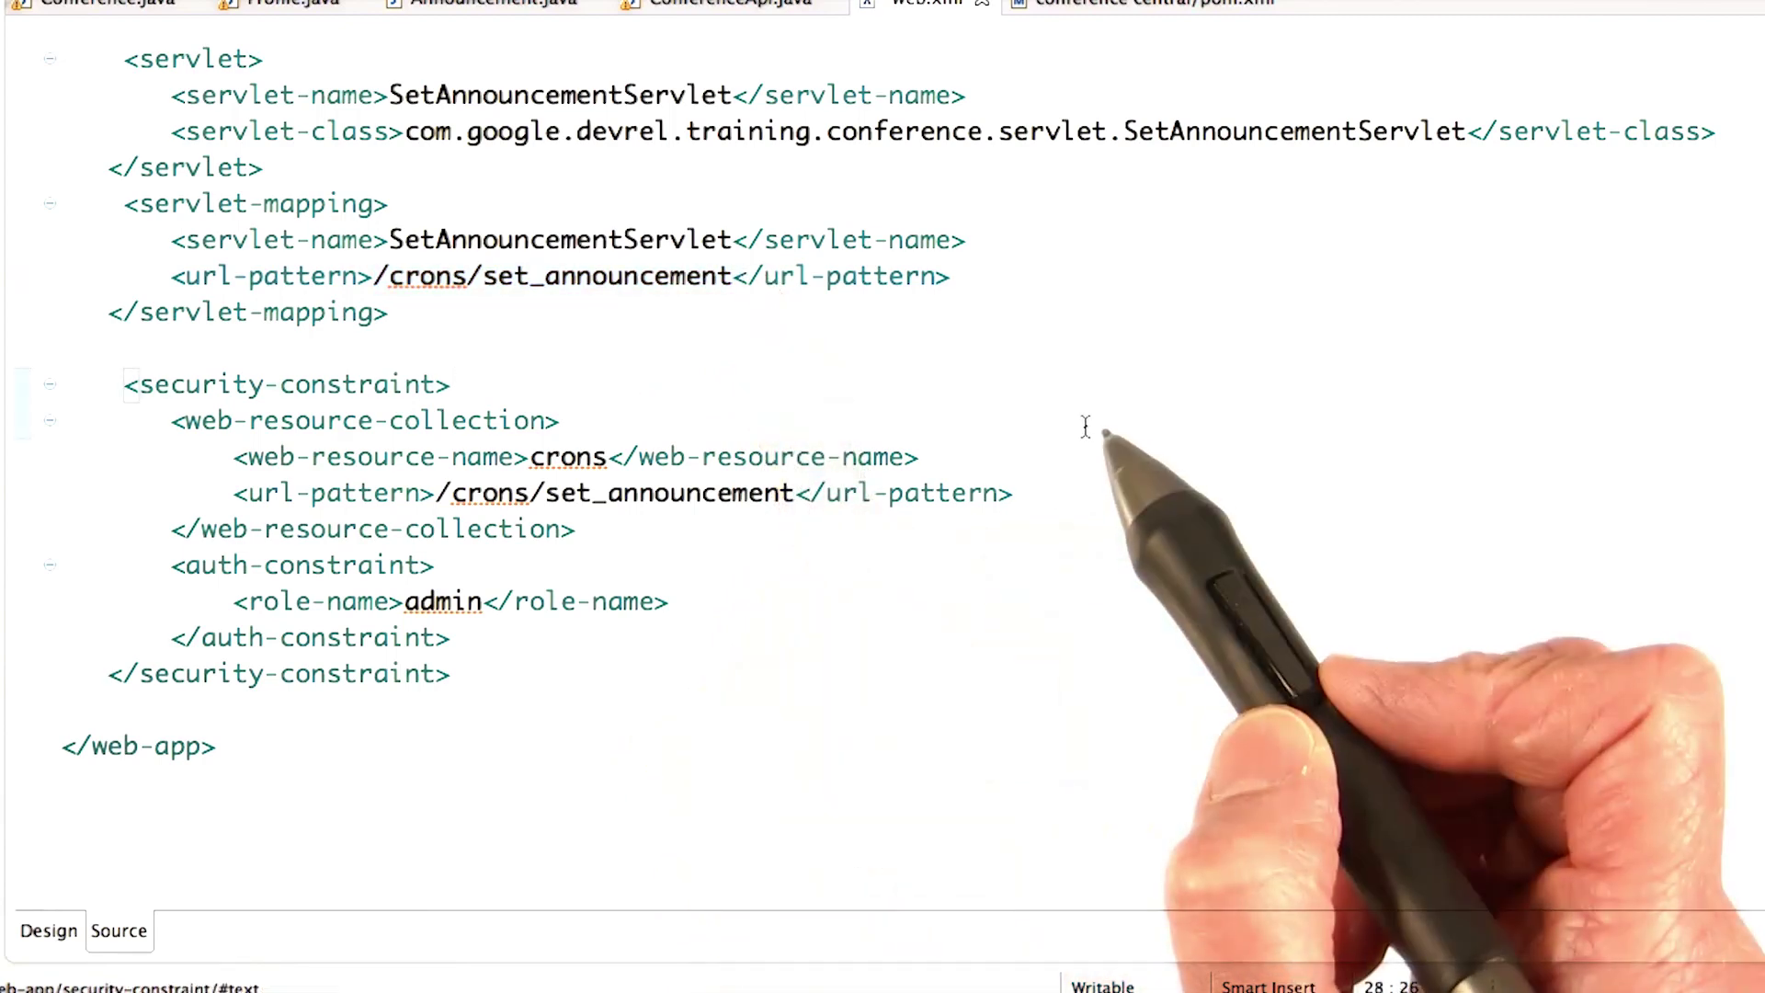
left_click_drag(124, 383, 453, 383)
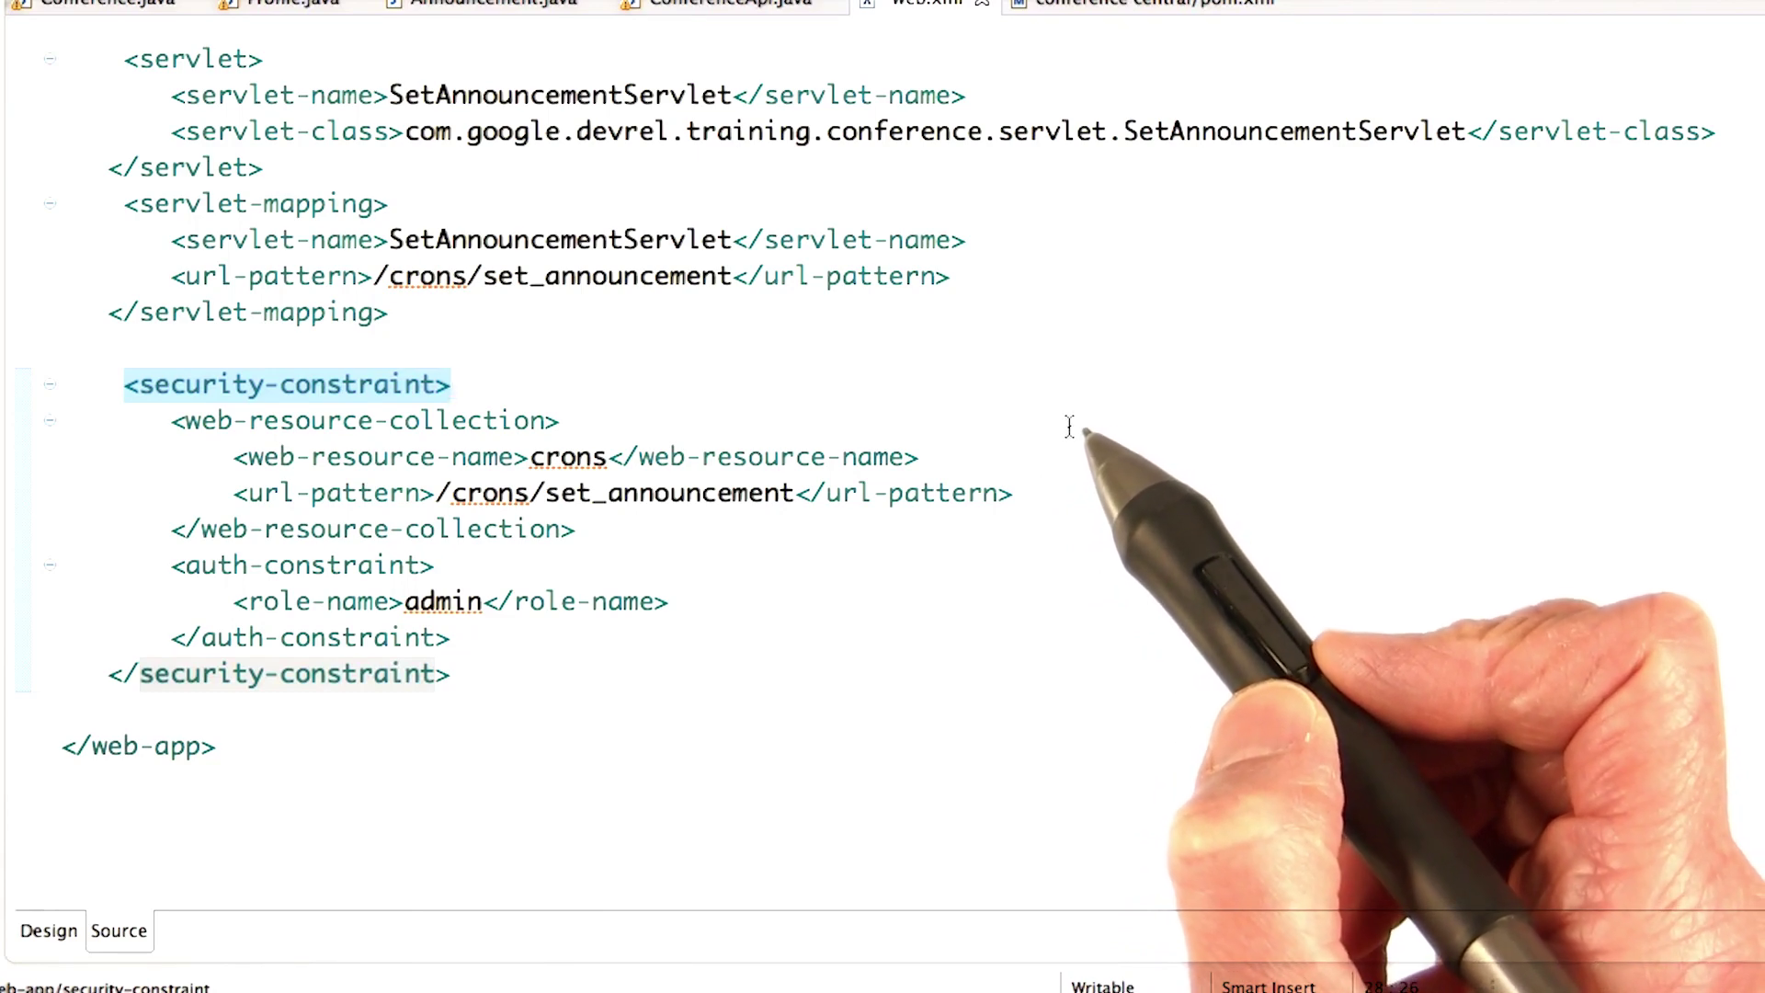
left_click(567, 456)
double_click(566, 457)
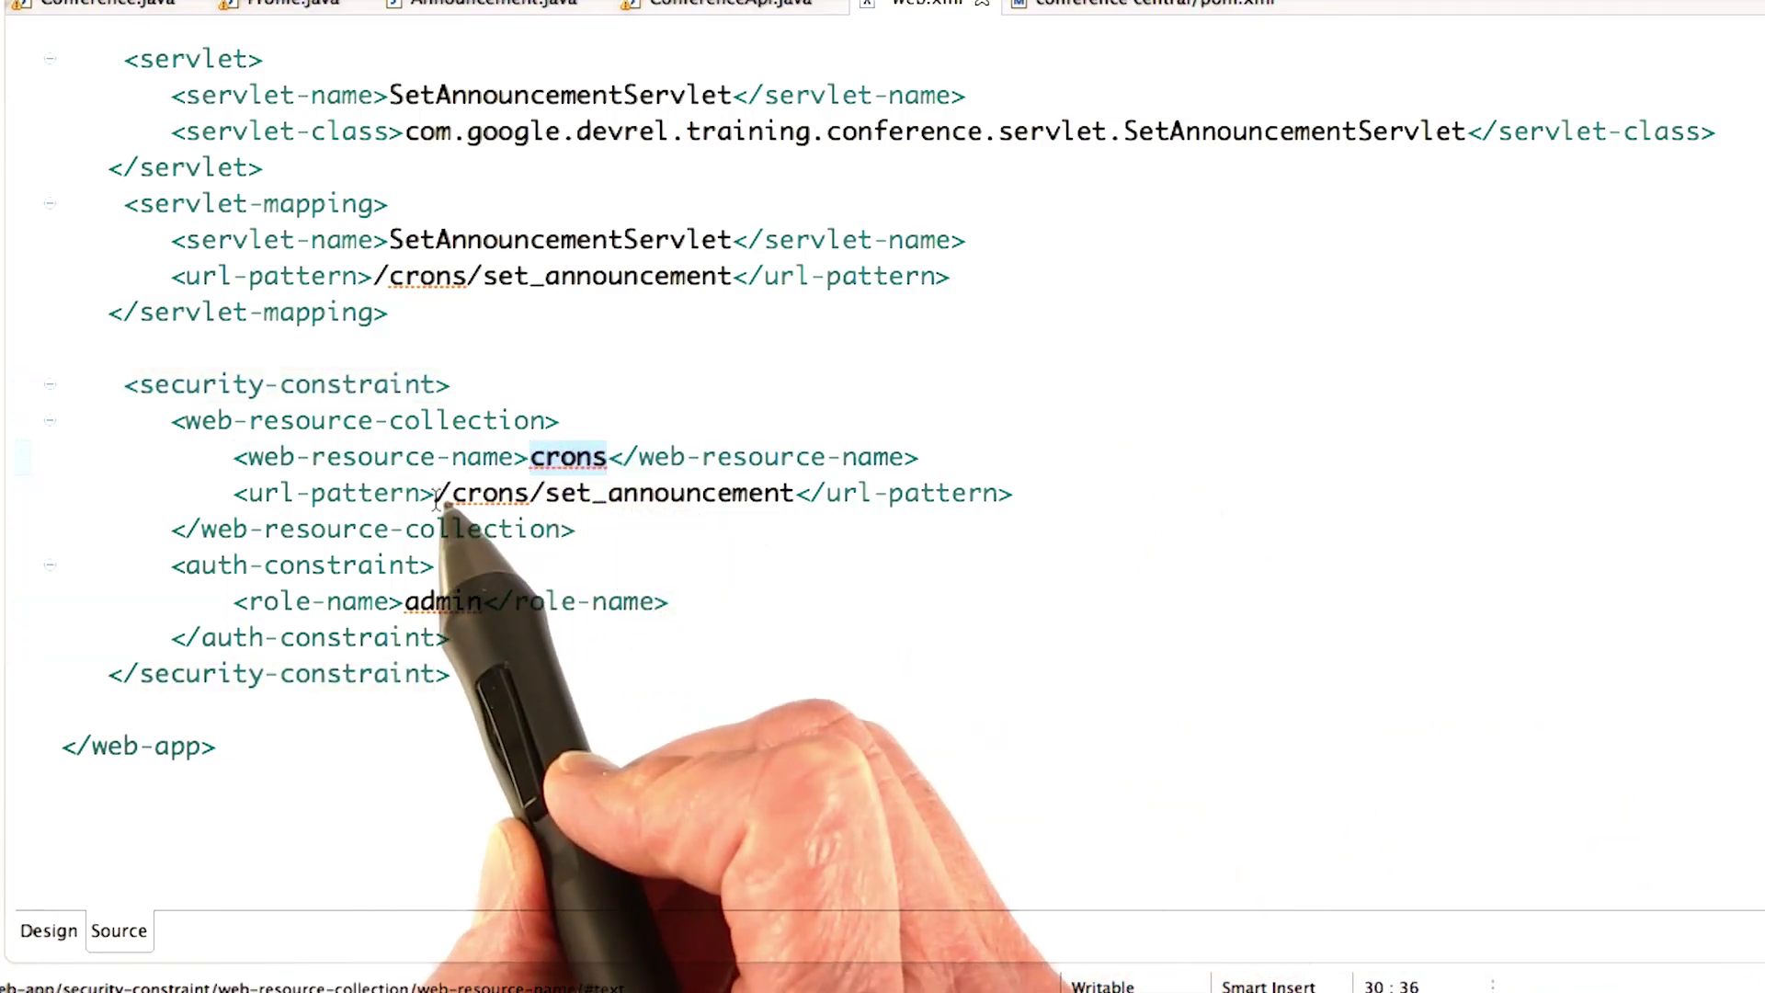
- Mark set_announcement in the /crons/ url-pattern for a * wildcard, keeping the admin role
left_click_drag(547, 493, 793, 492)
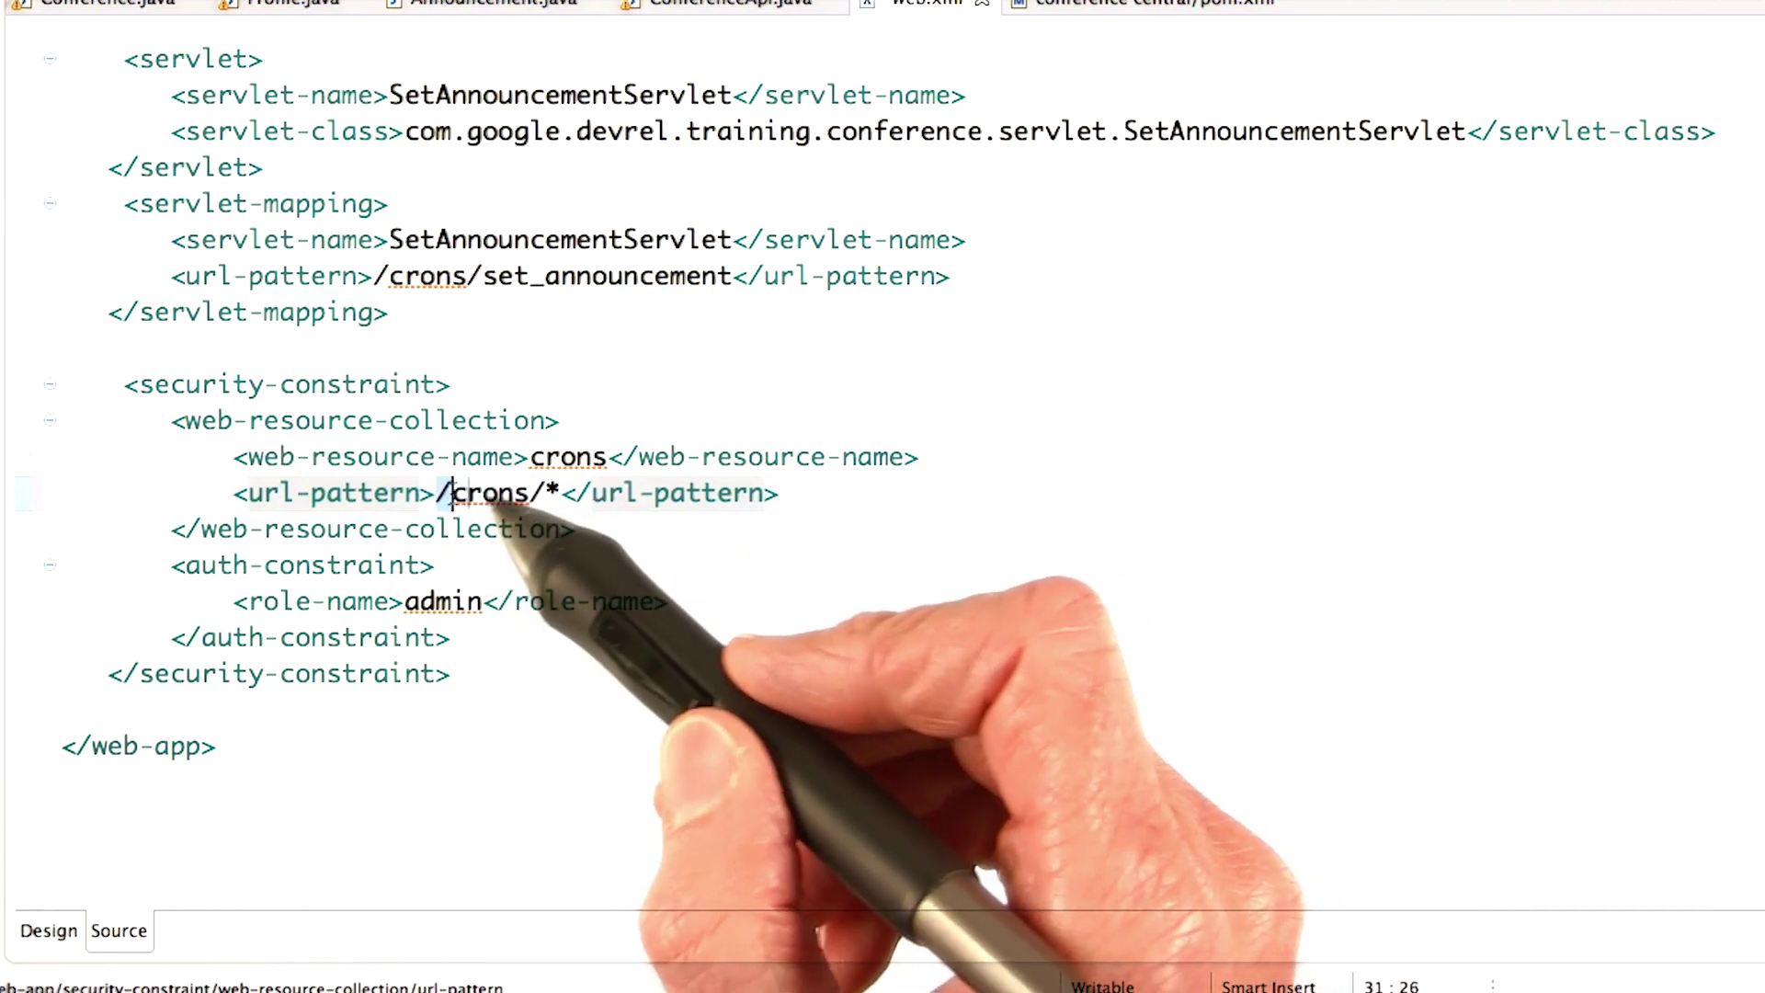
left_click_drag(439, 493, 564, 493)
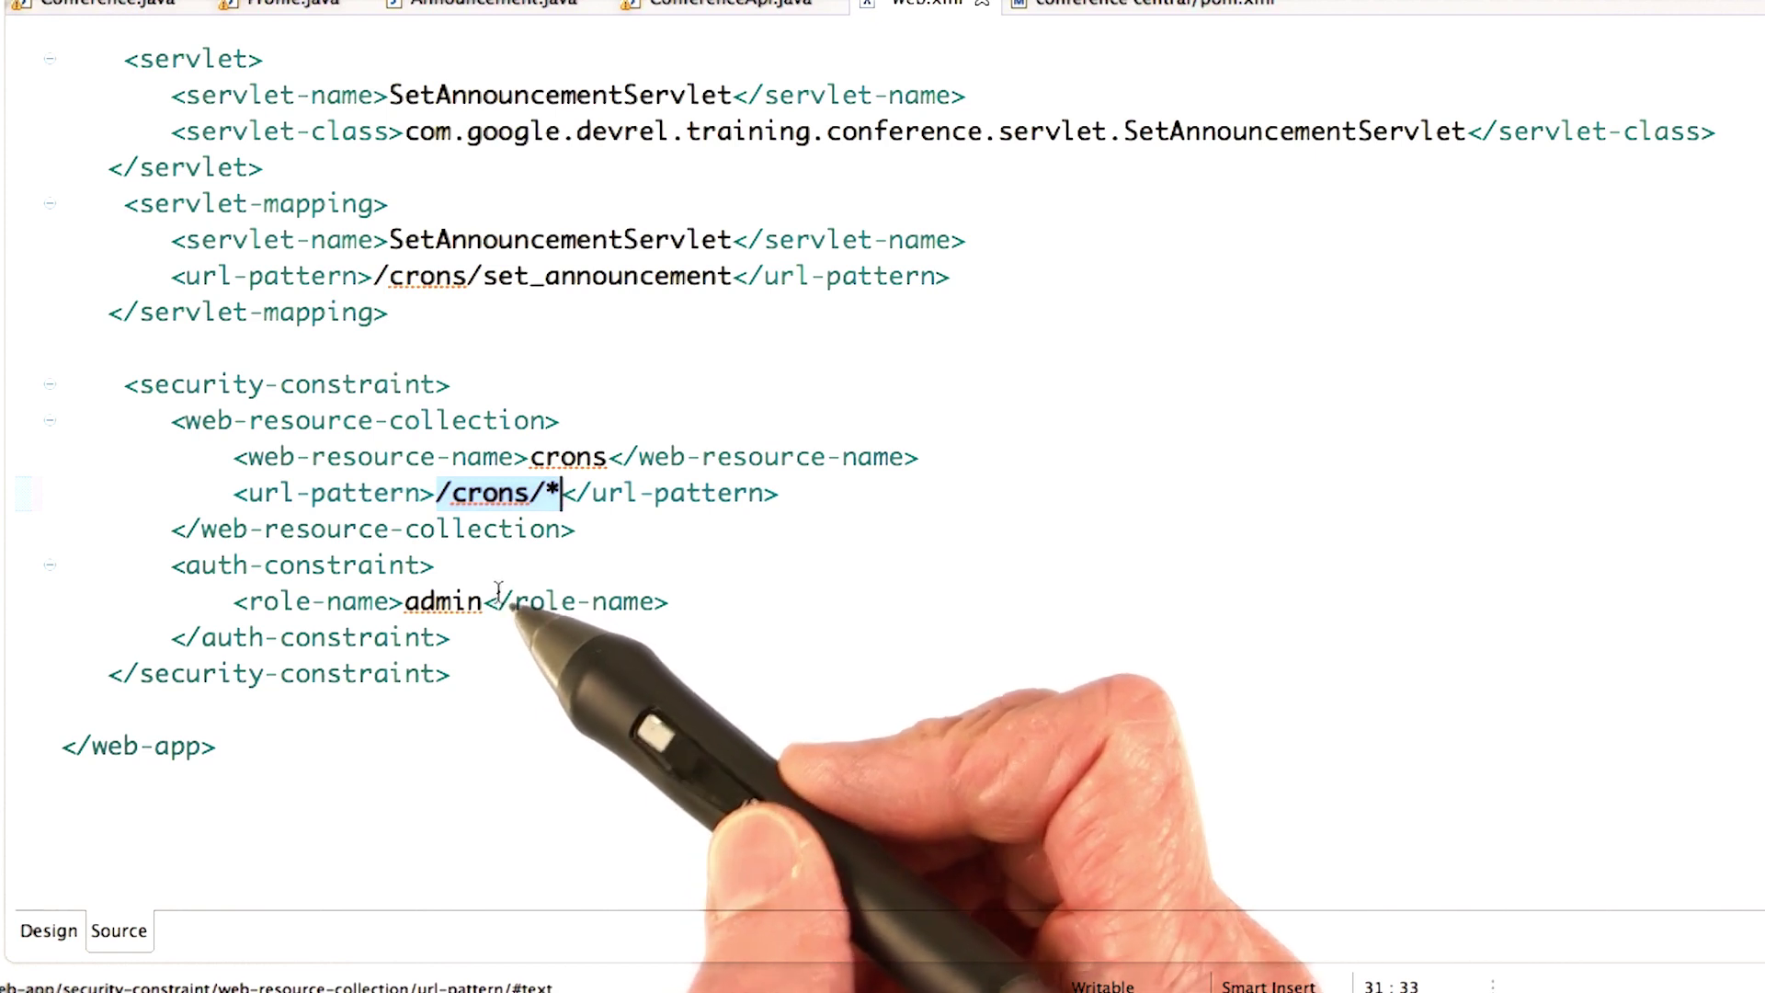
left_click_drag(231, 602, 670, 601)
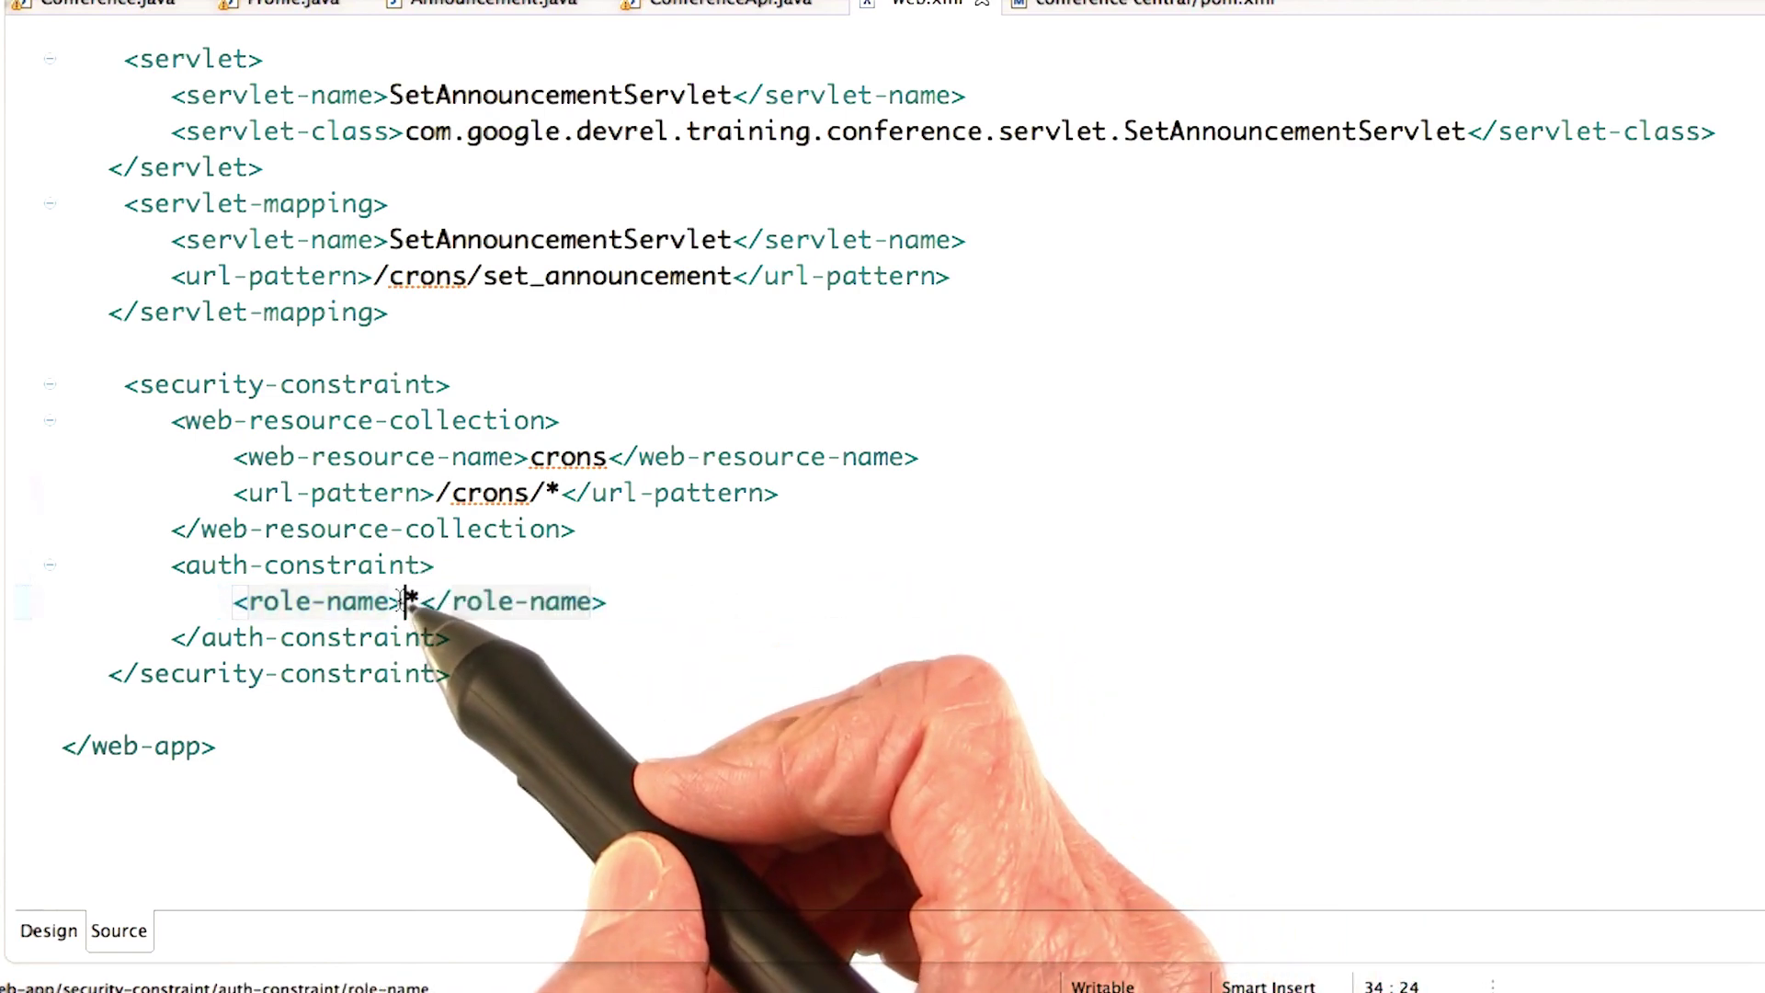
double_click(413, 602)
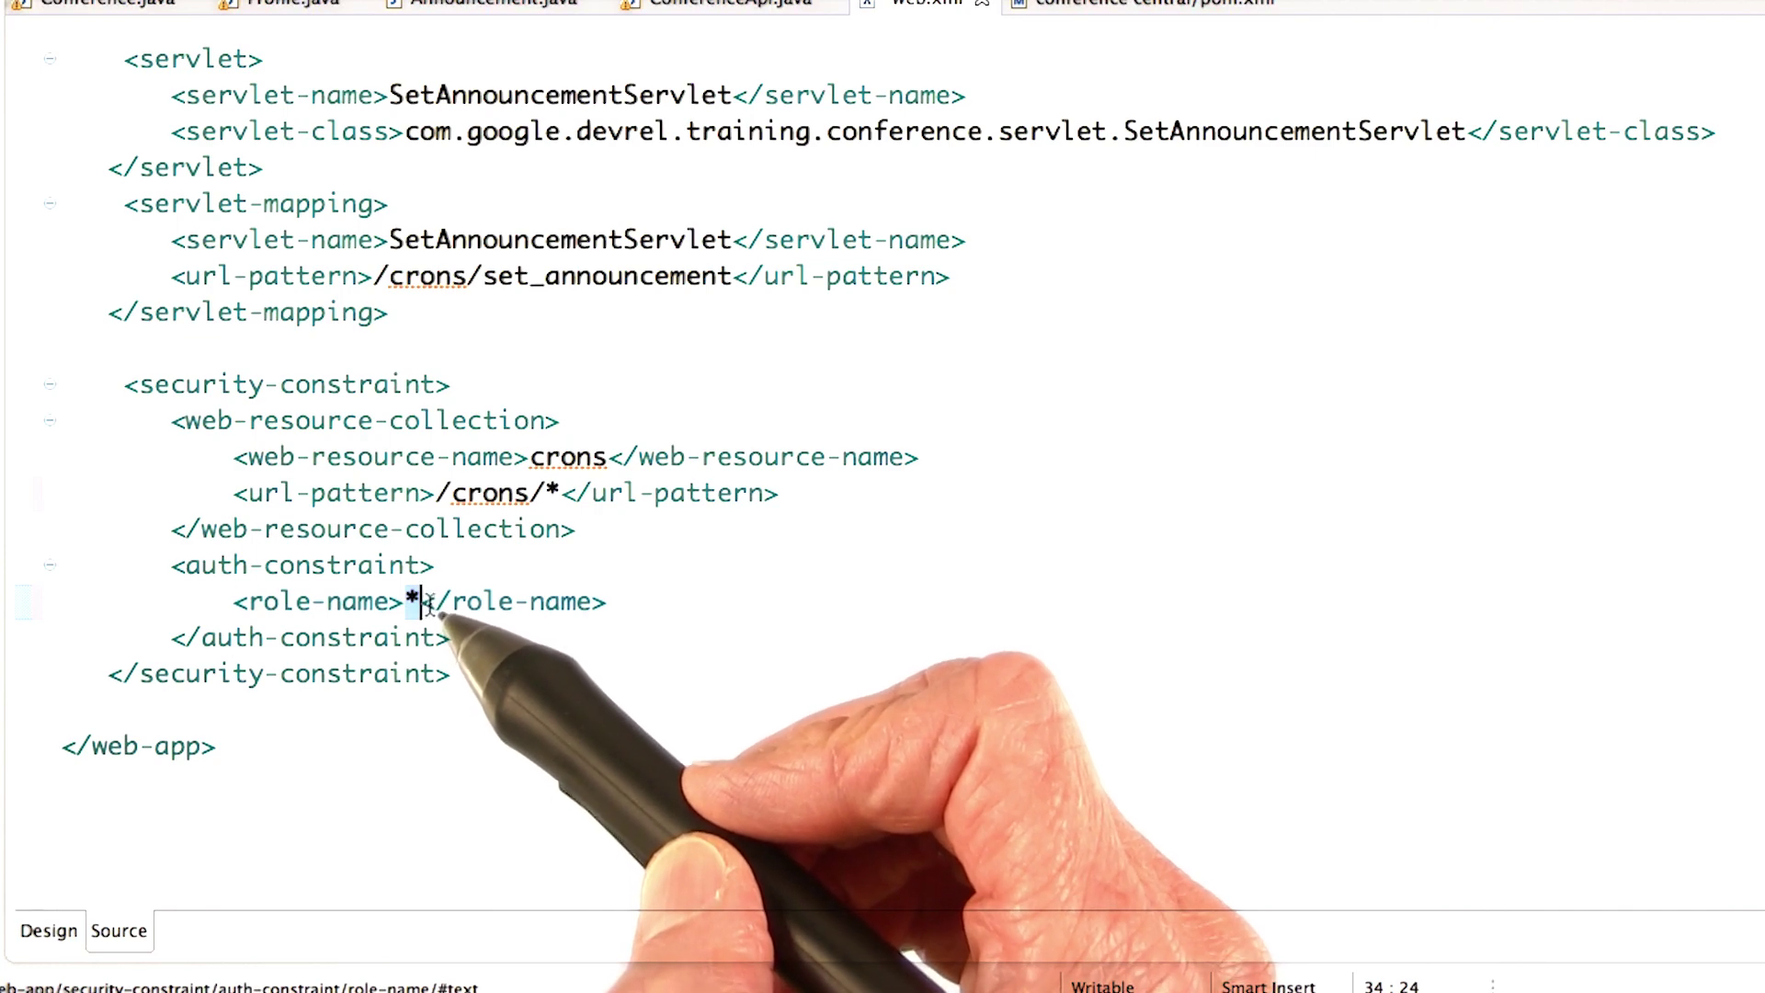
type("admin")
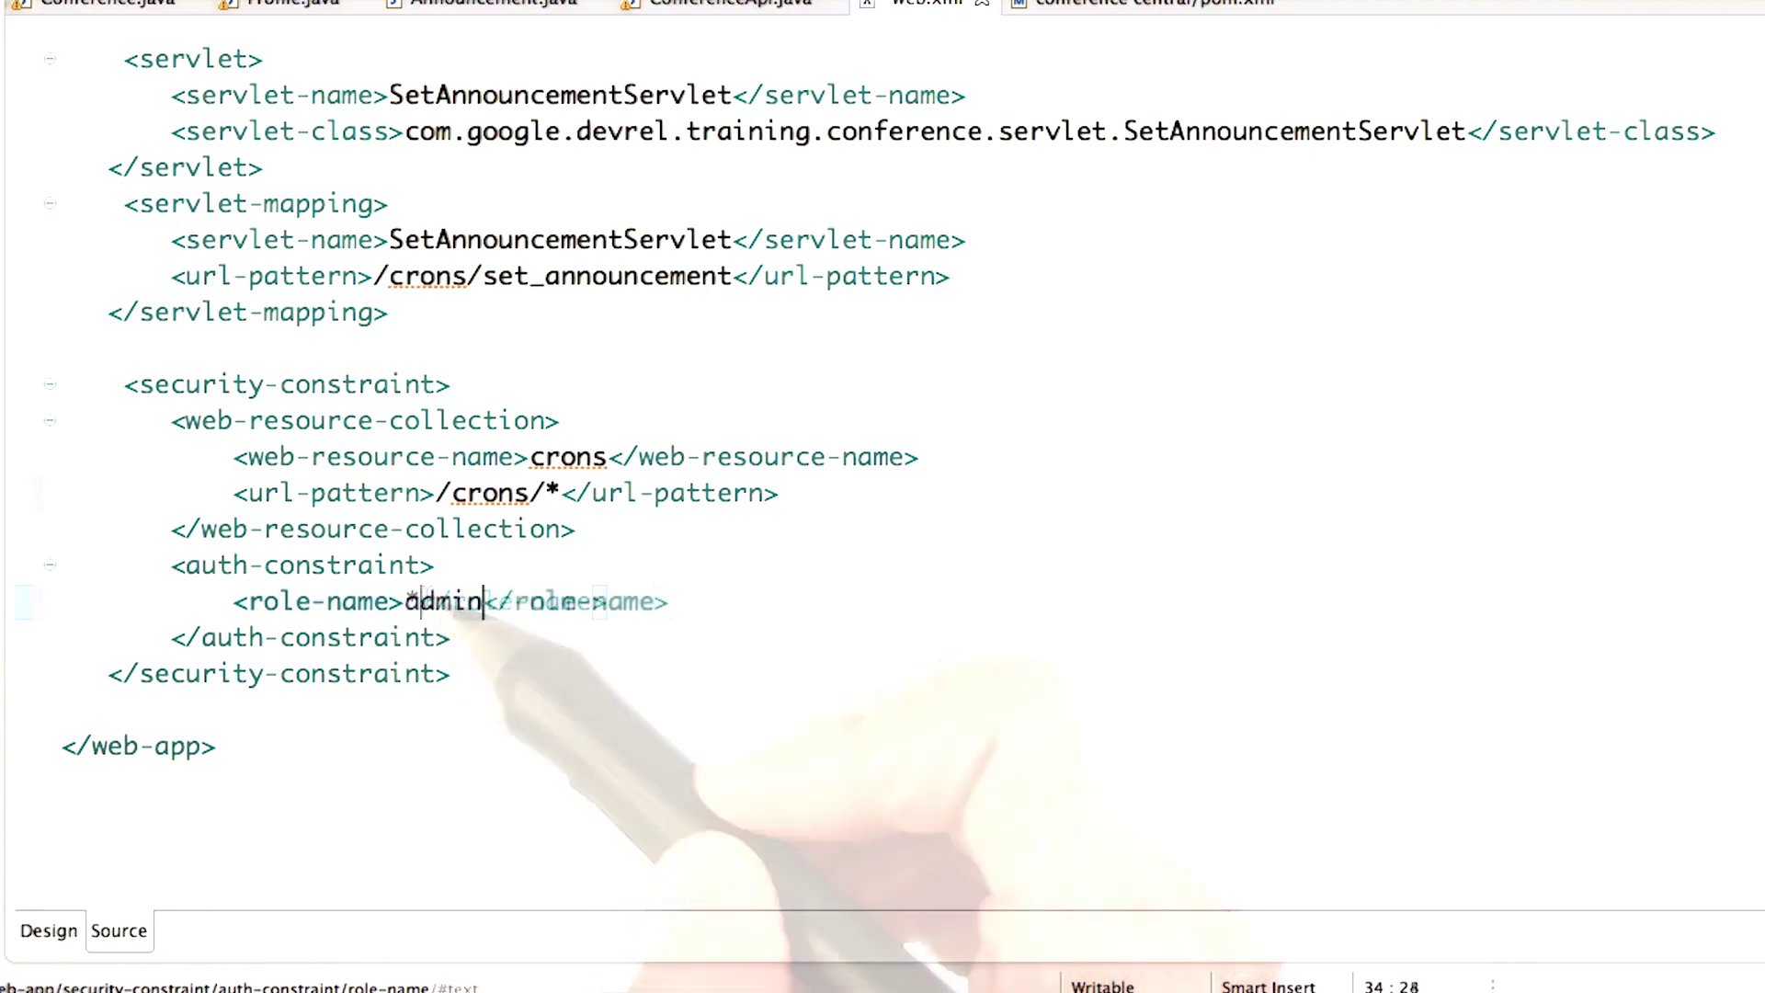